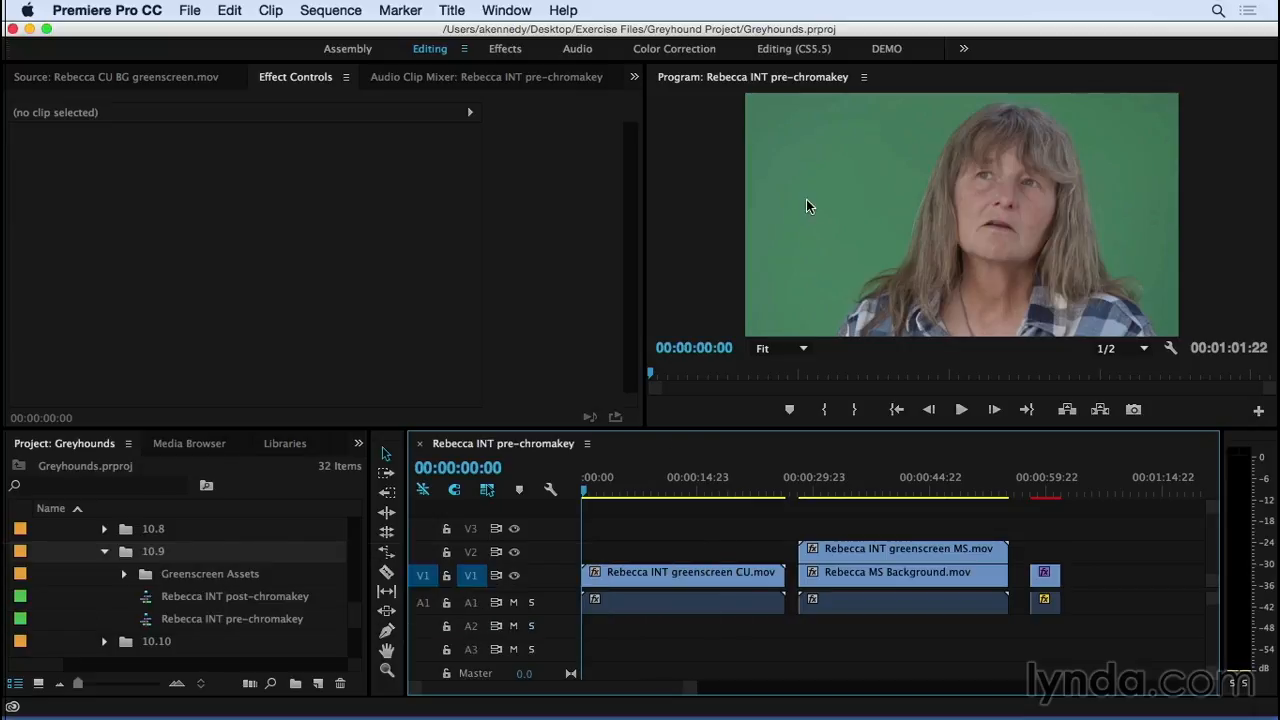
# - Preview the medium greenscreen shot in the sequence at about 00:00:30:11, and return the playhead to the sequence start
pyautogui.click(818, 493)
pyautogui.moveTo(818, 493); pyautogui.dragTo(816, 493)
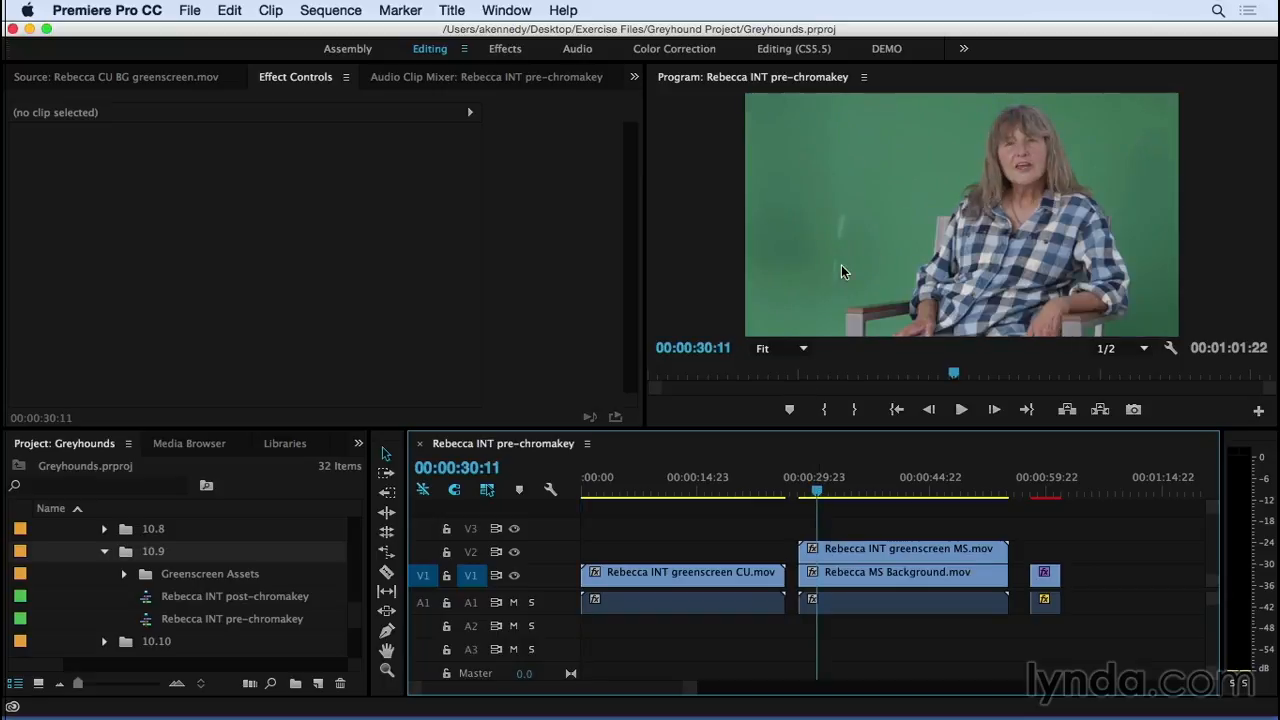
pyautogui.click(587, 492)
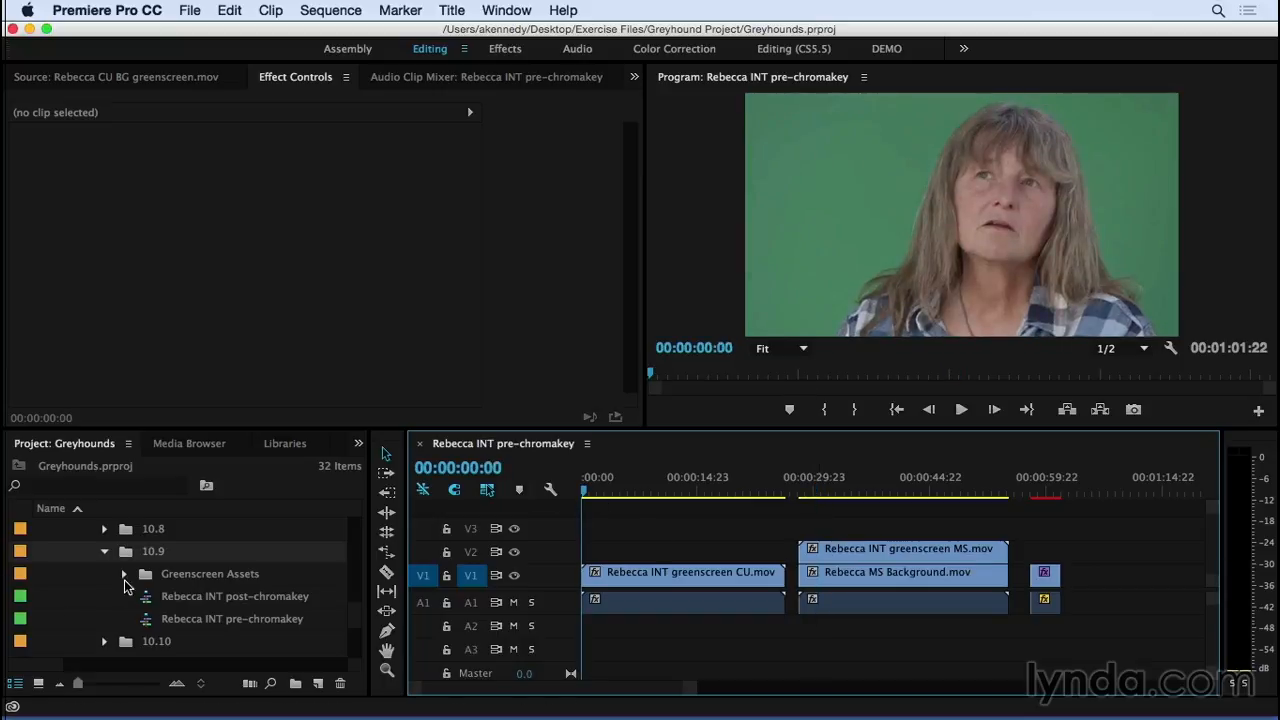
# - Expand the Greenscreen Assets bin and preview the close-up and medium-shot background clips in the Source Monitor
pyautogui.click(124, 574)
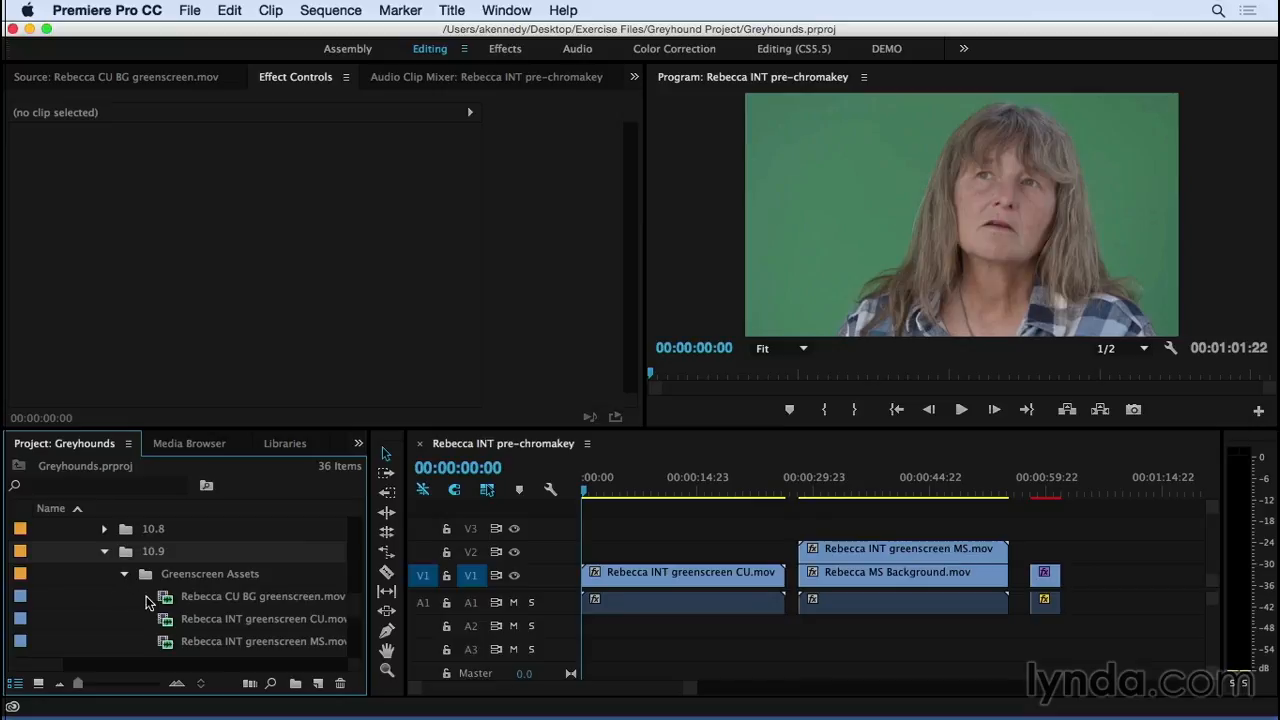
pyautogui.doubleClick(166, 600)
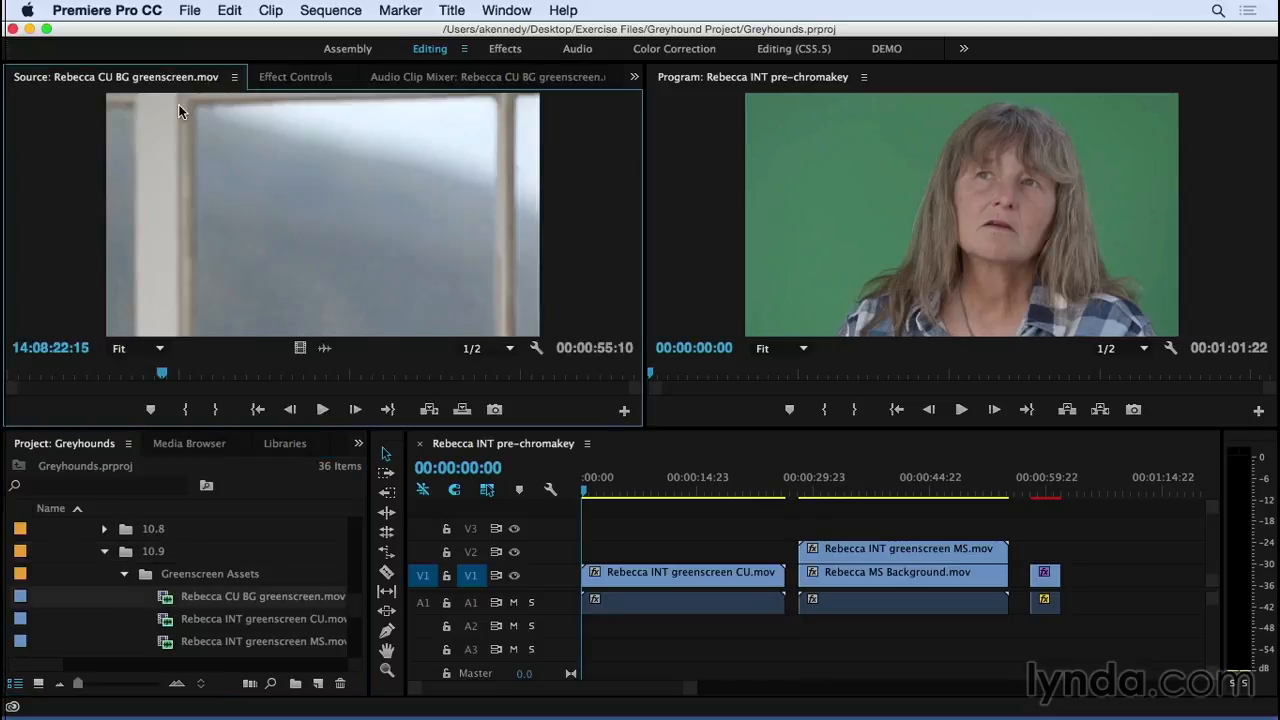
pyautogui.scroll(-2, 357, 610)
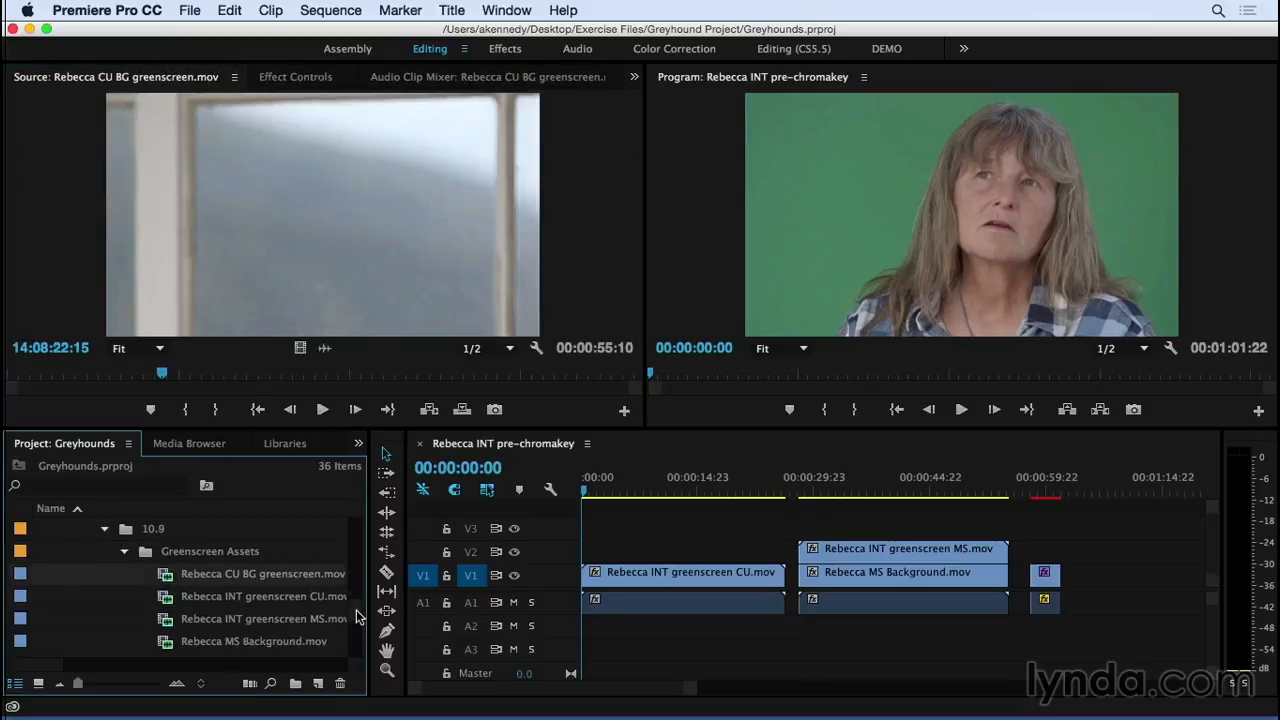
pyautogui.doubleClick(163, 622)
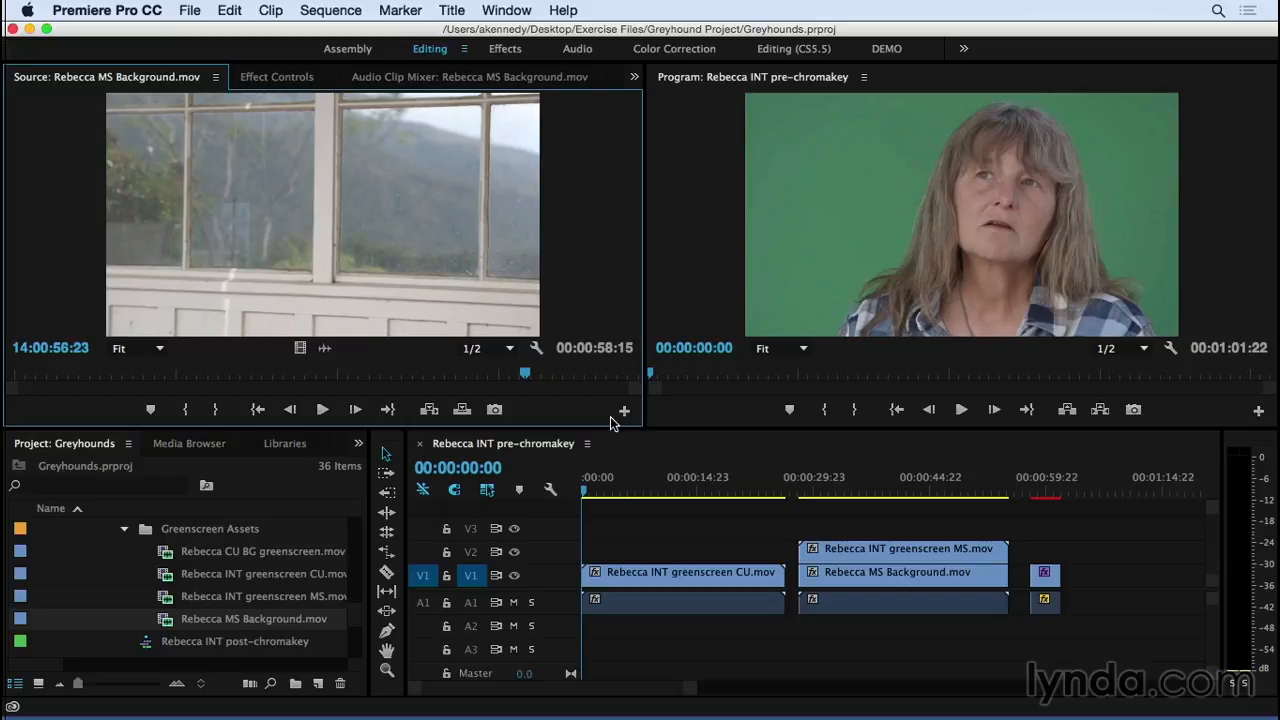
# - Move the close-up greenscreen clip from V1 up to V2 and load the close-up background clip as the source
pyautogui.click(625, 578)
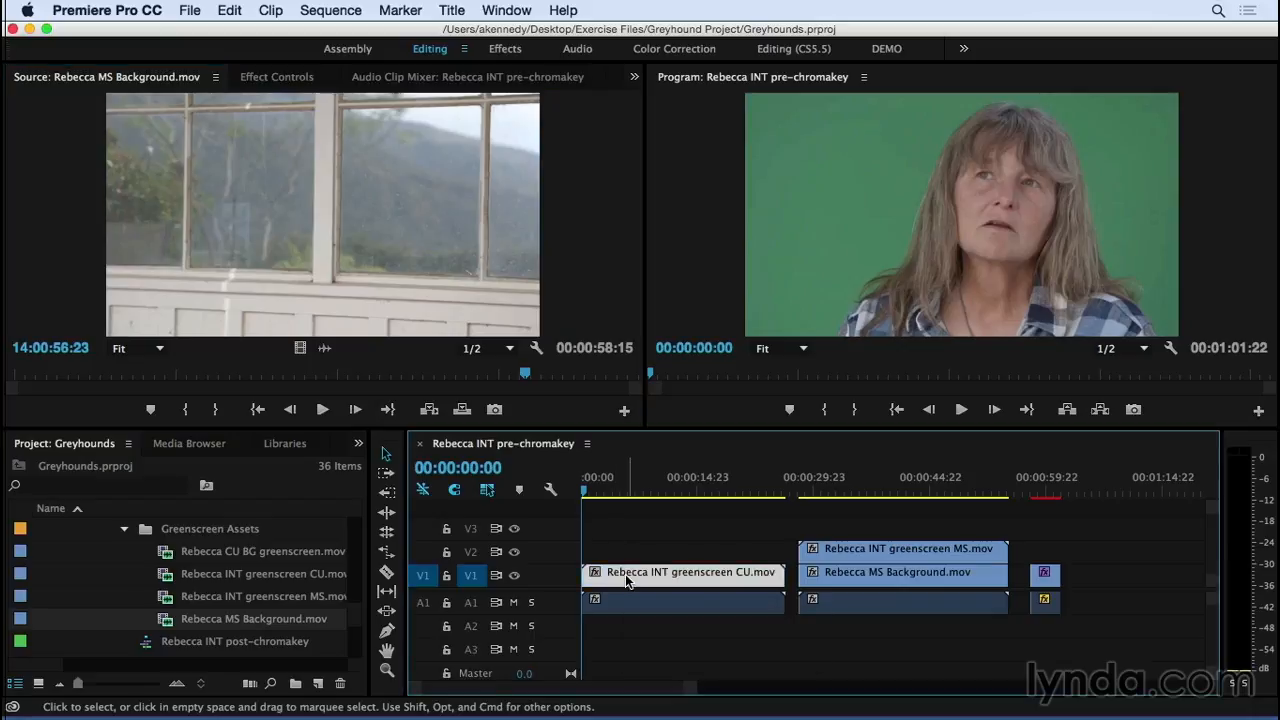
pyautogui.moveTo(627, 581); pyautogui.dragTo(627, 551)
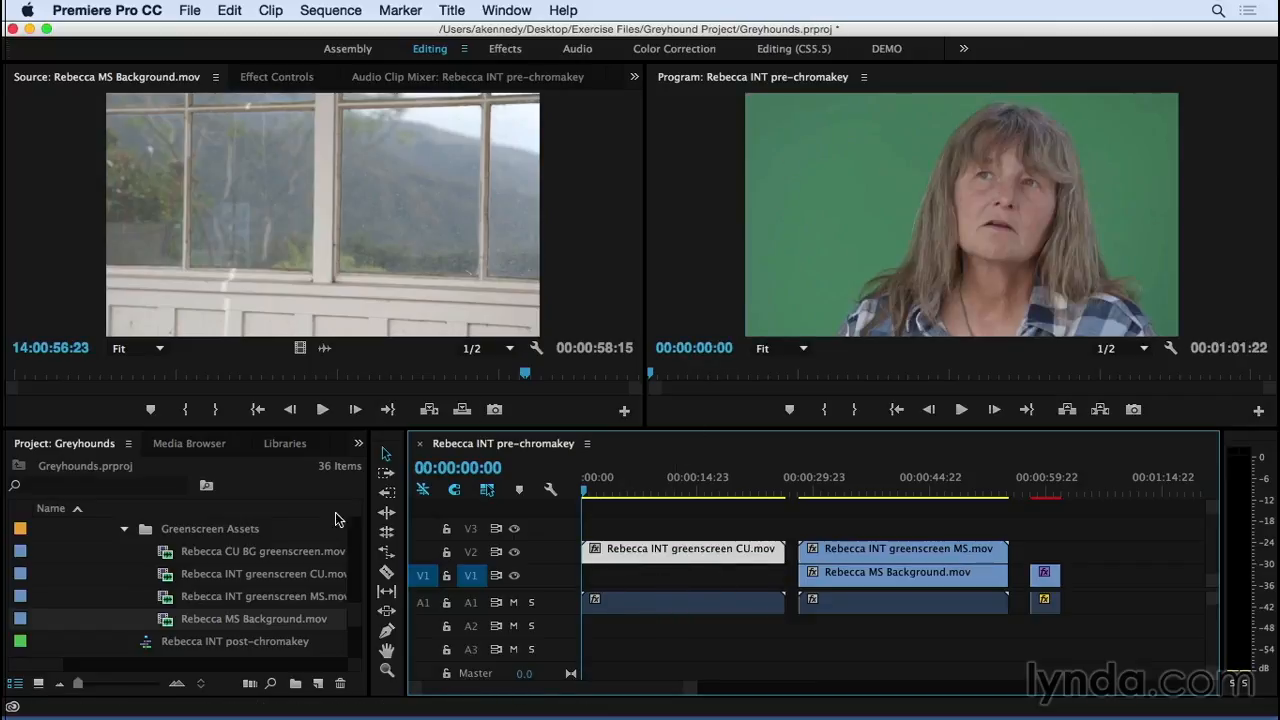
pyautogui.doubleClick(160, 554)
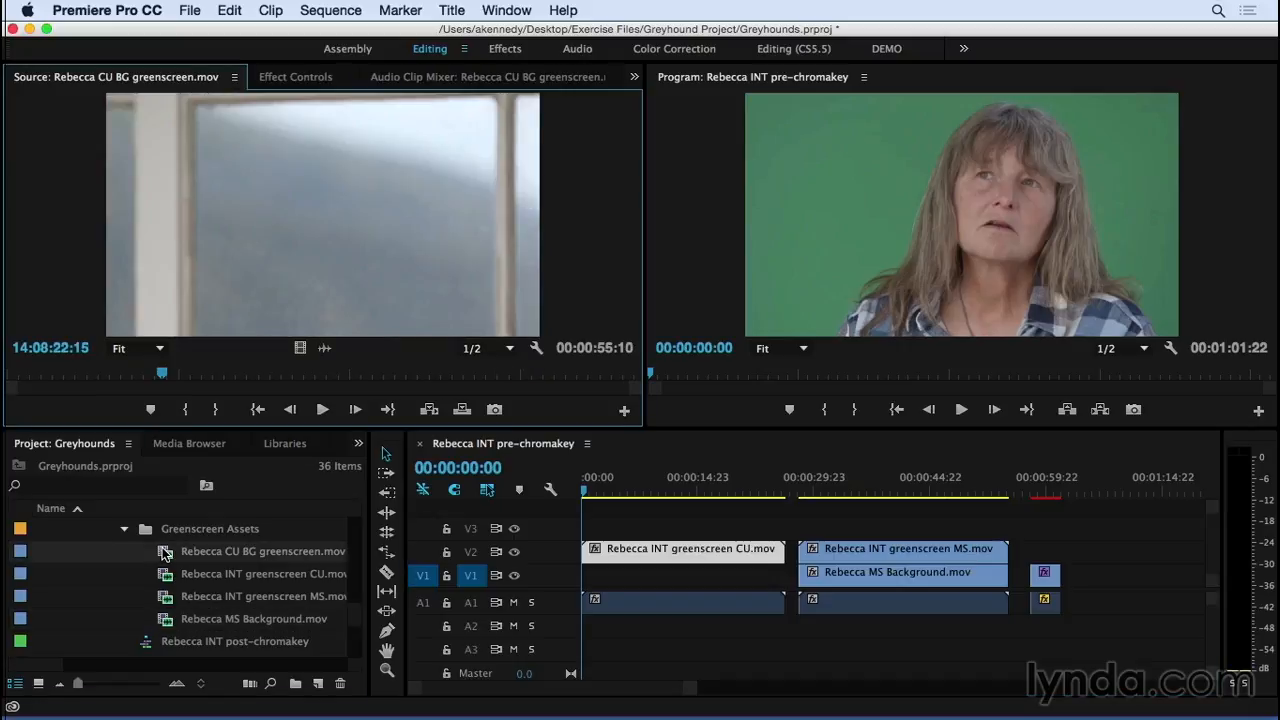
# - Mark the sequence from 00:00:00:00 to 00:00:26:11 and overwrite that range on V1 with the close-up background clip
pyautogui.moveTo(602, 487); pyautogui.dragTo(573, 488)
pyautogui.press('i')
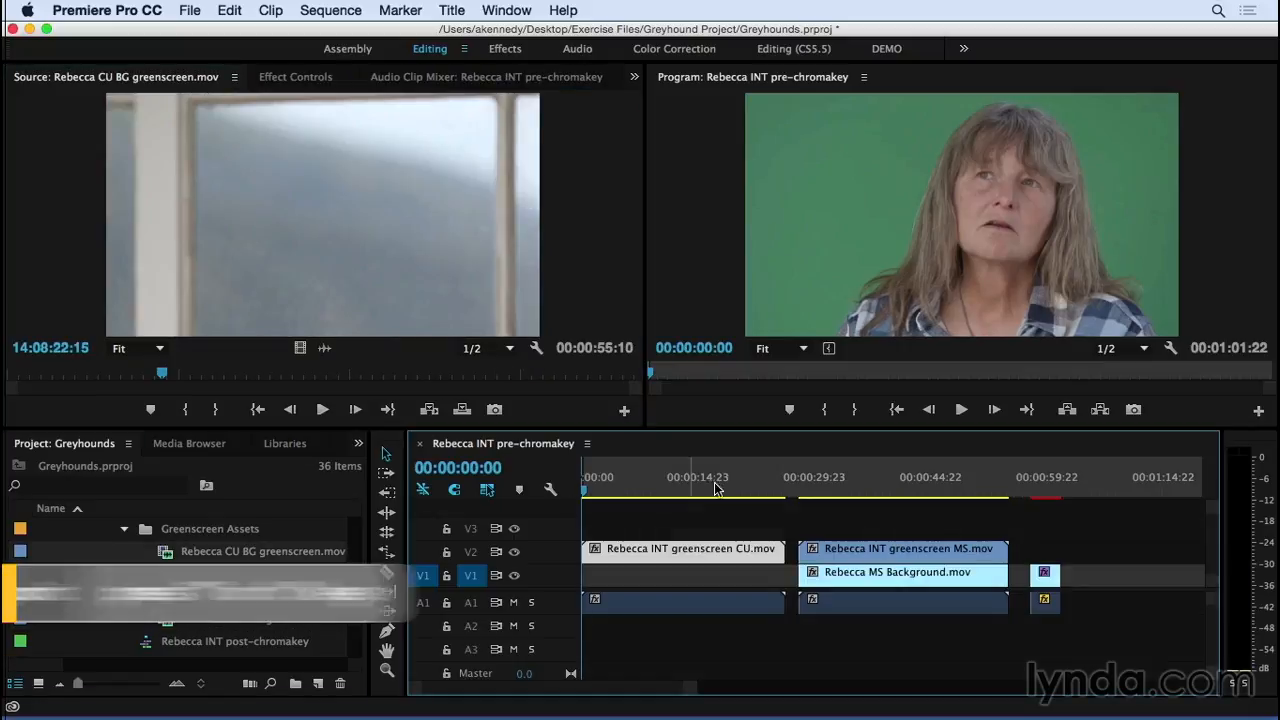
pyautogui.press('Down')
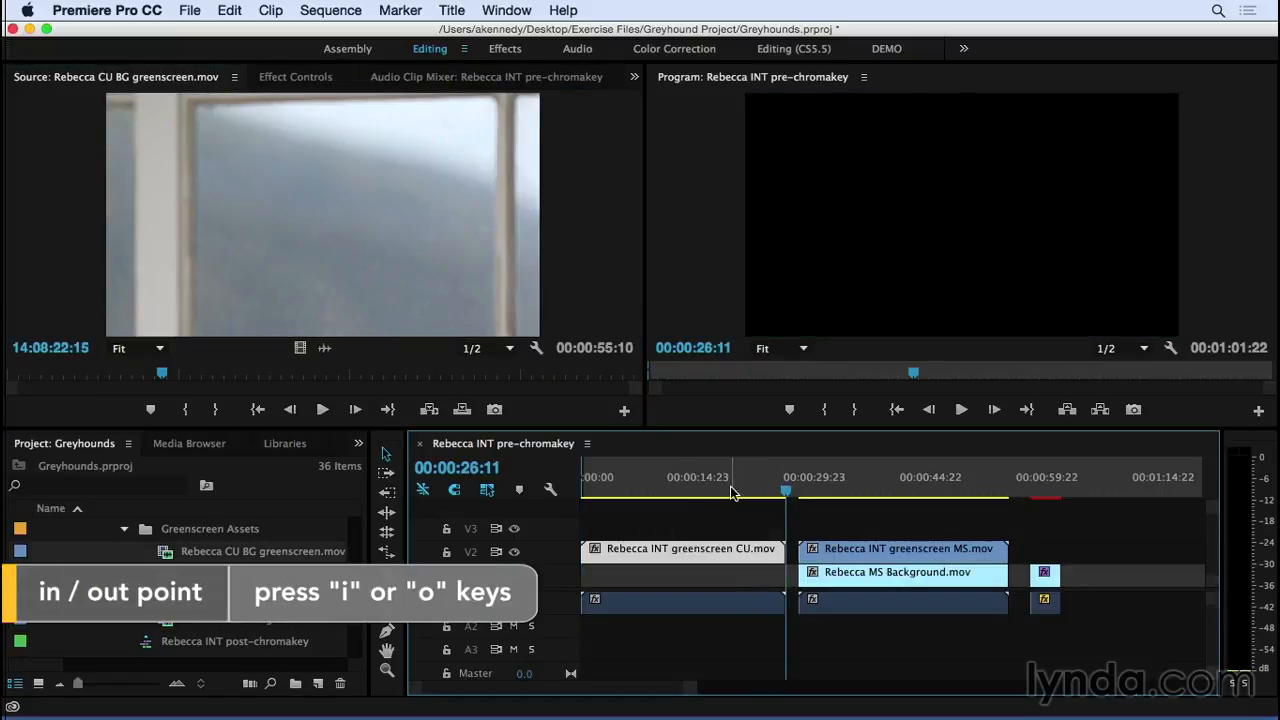
pyautogui.press('o')
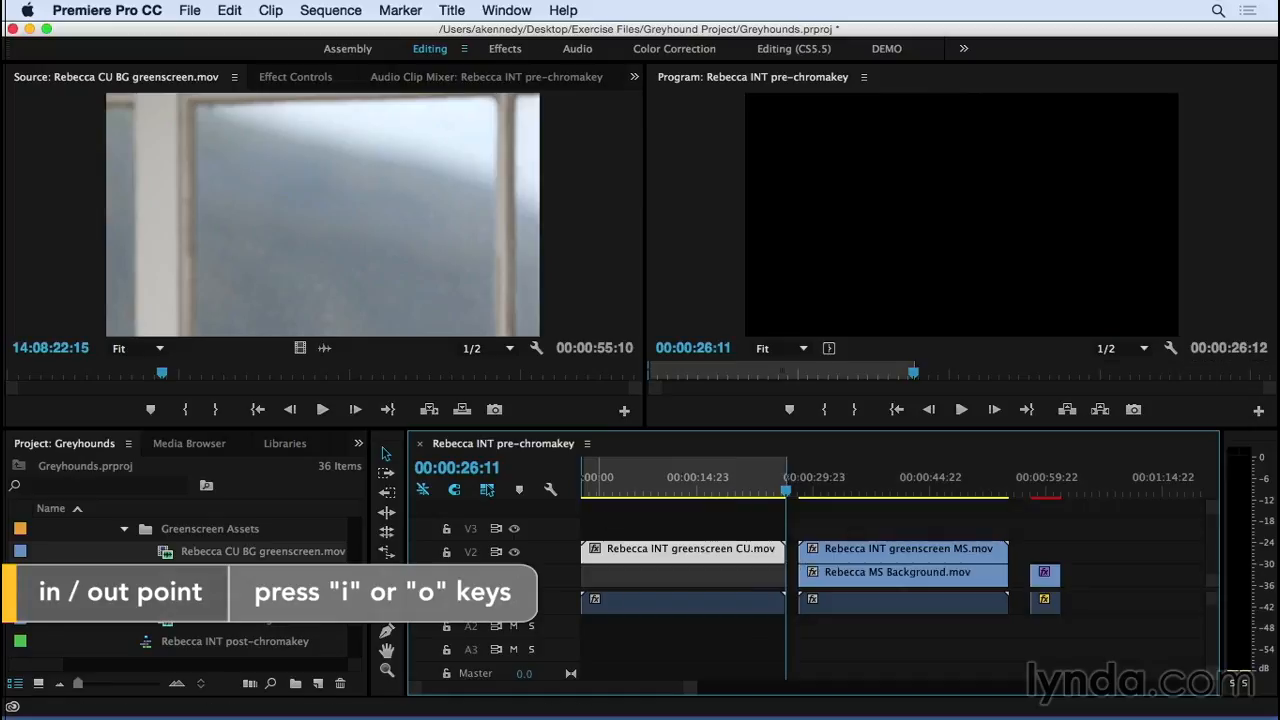
pyautogui.click(332, 238)
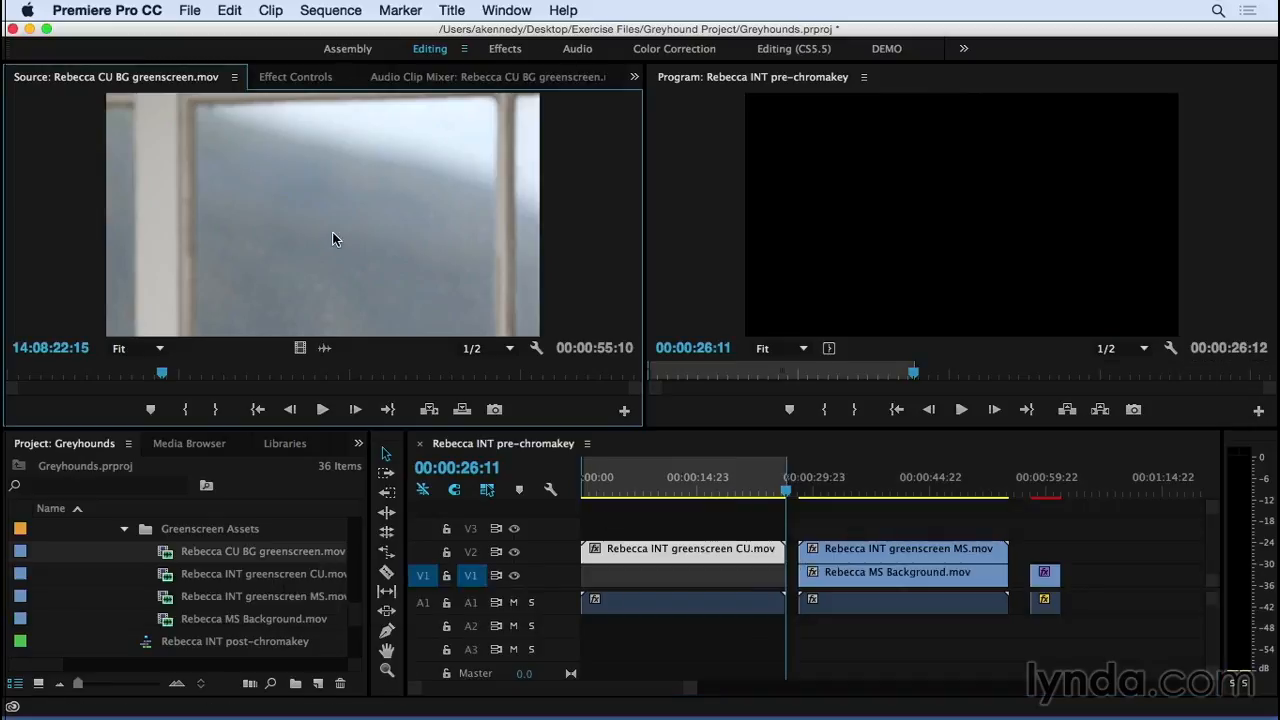
pyautogui.press('.')
pyautogui.click(644, 491)
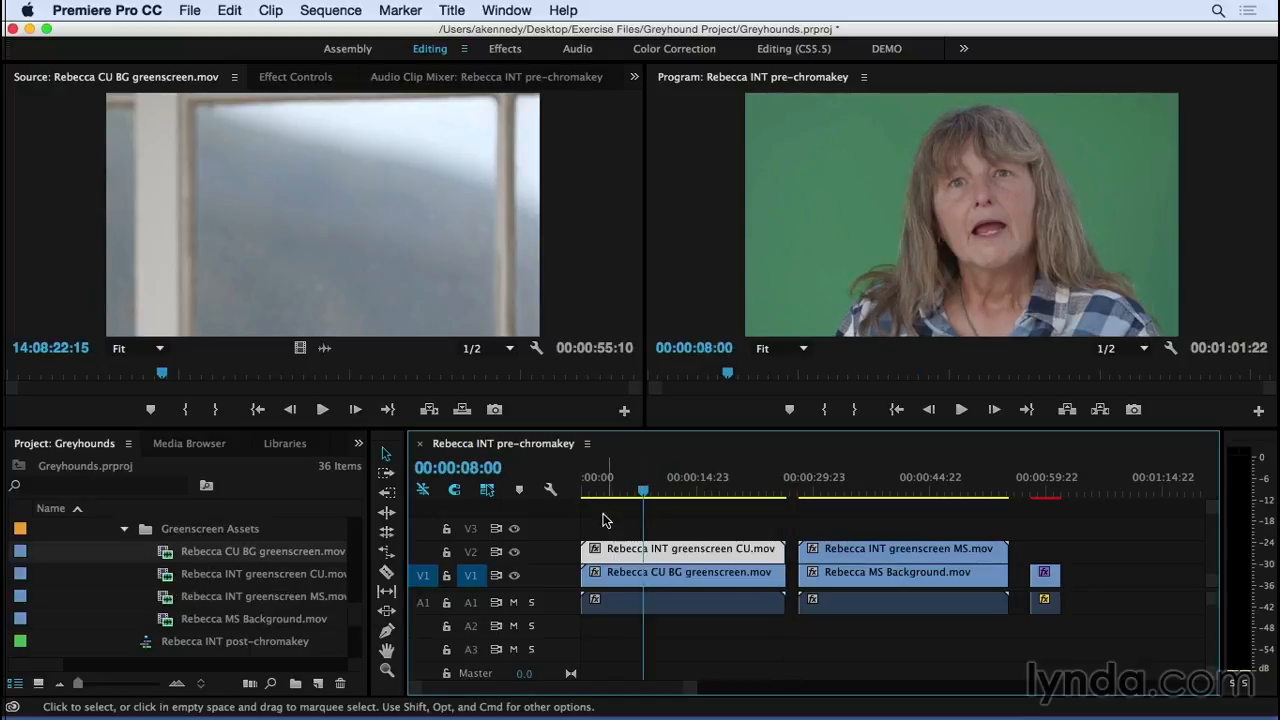
pyautogui.click(580, 489)
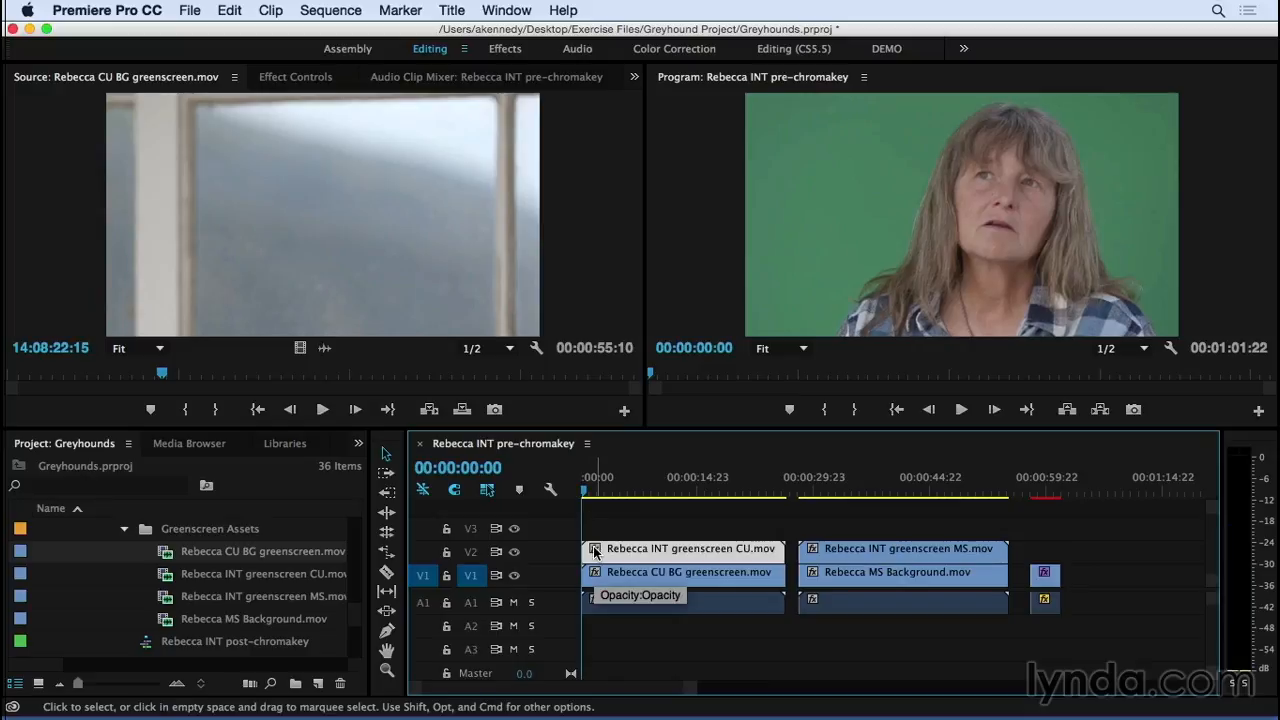
# - Search the effects for "ultra" and apply Ultra Key to the close-up greenscreen clip on V2
pyautogui.click(358, 443)
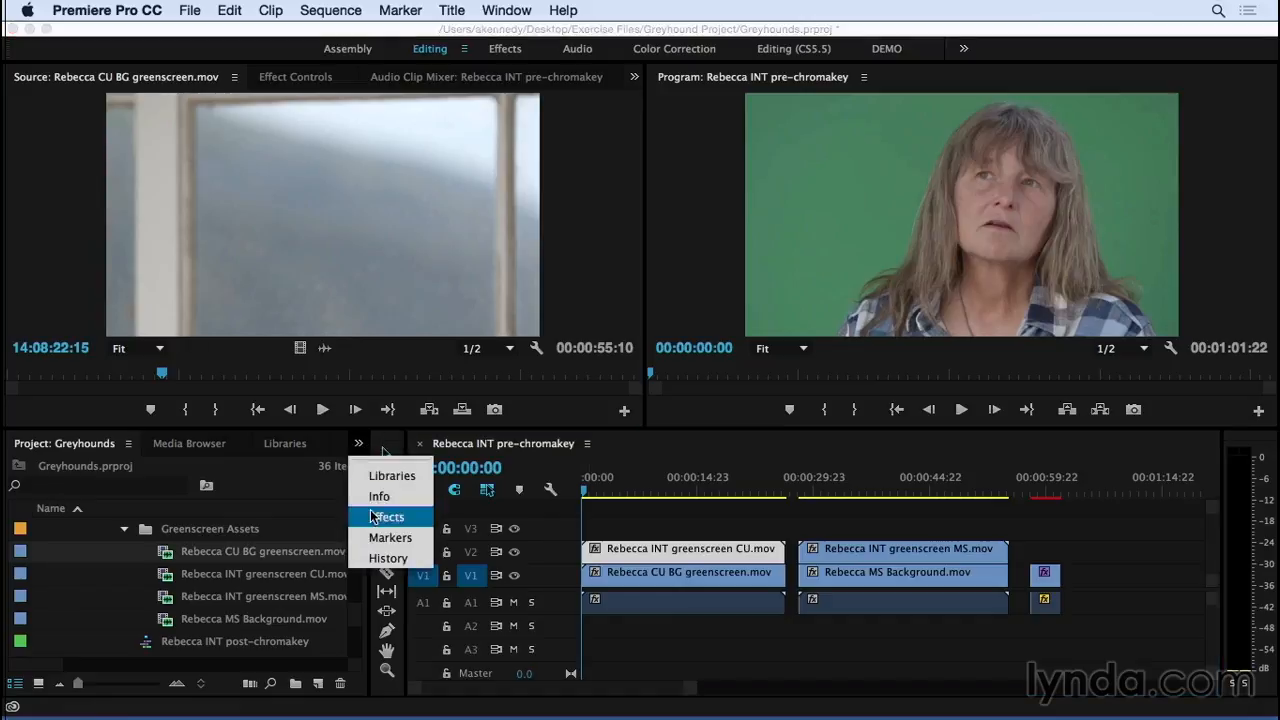
pyautogui.click(372, 516)
pyautogui.click(176, 469)
pyautogui.write('ultra')
pyautogui.click(58, 585)
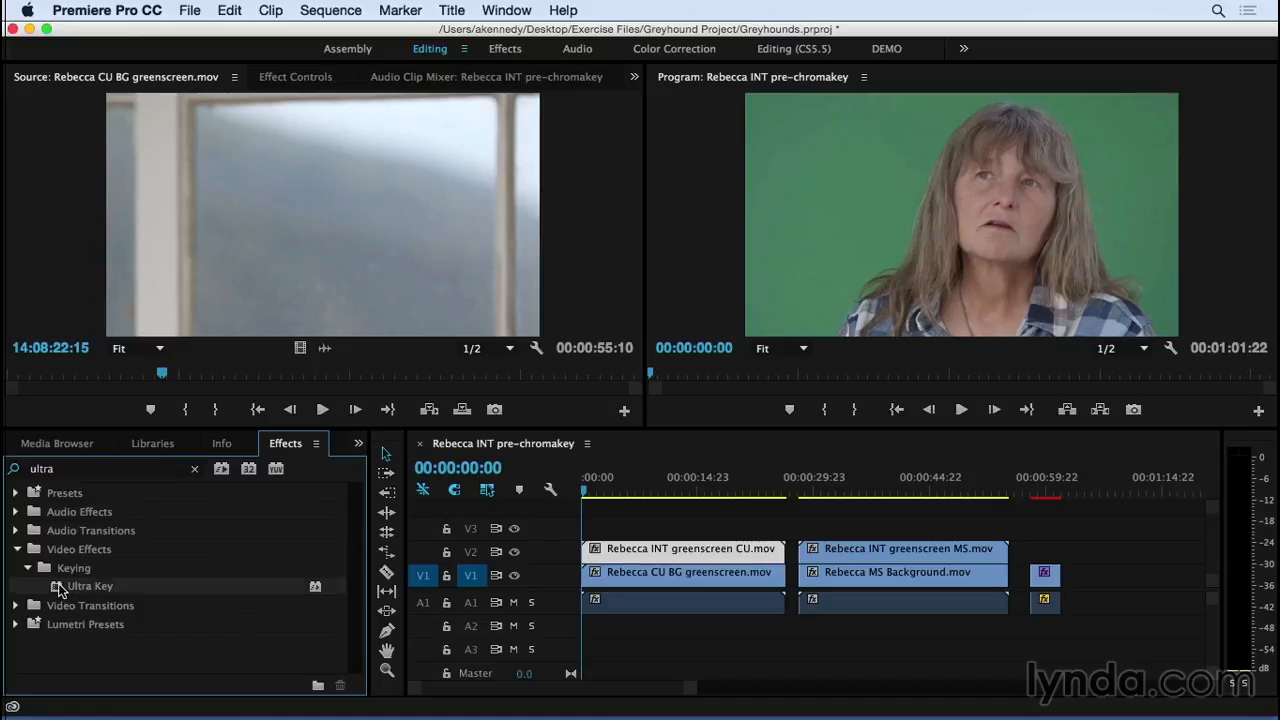
pyautogui.moveTo(55, 588); pyautogui.dragTo(628, 555)
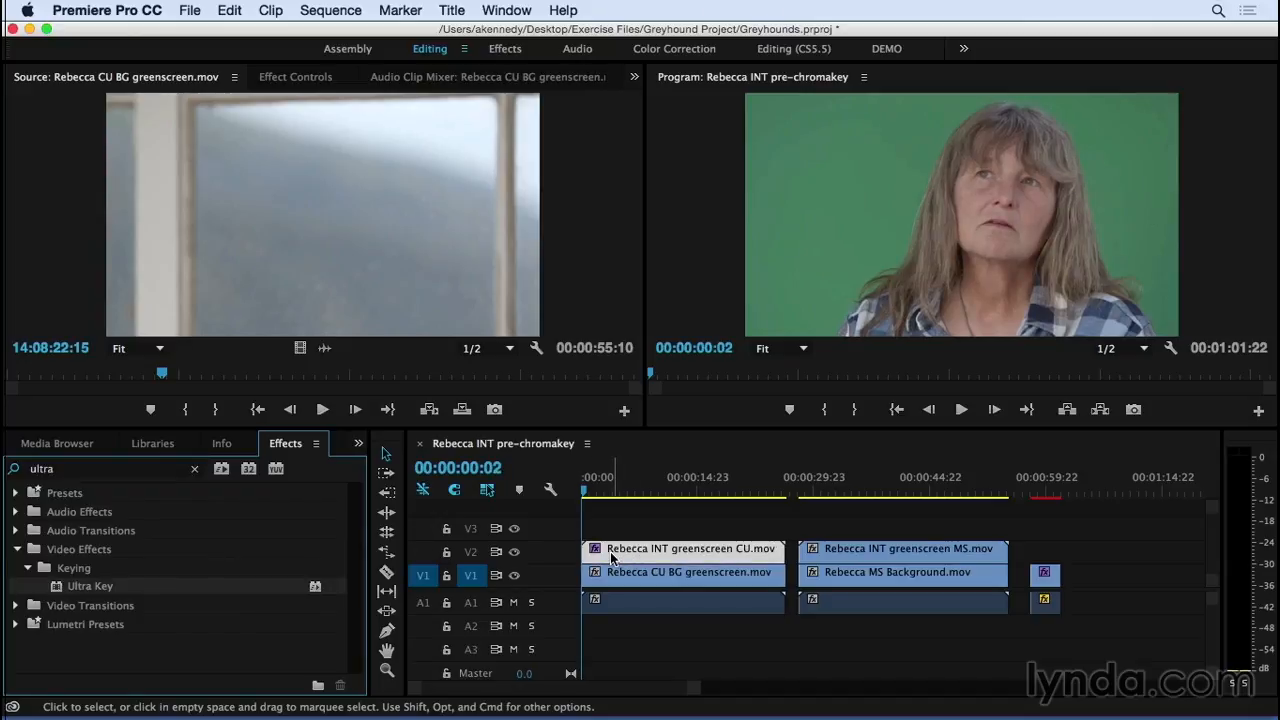
# - Set the close-up clip's Ultra Key color by sampling the green backdrop beside the subject's head
pyautogui.click(612, 556)
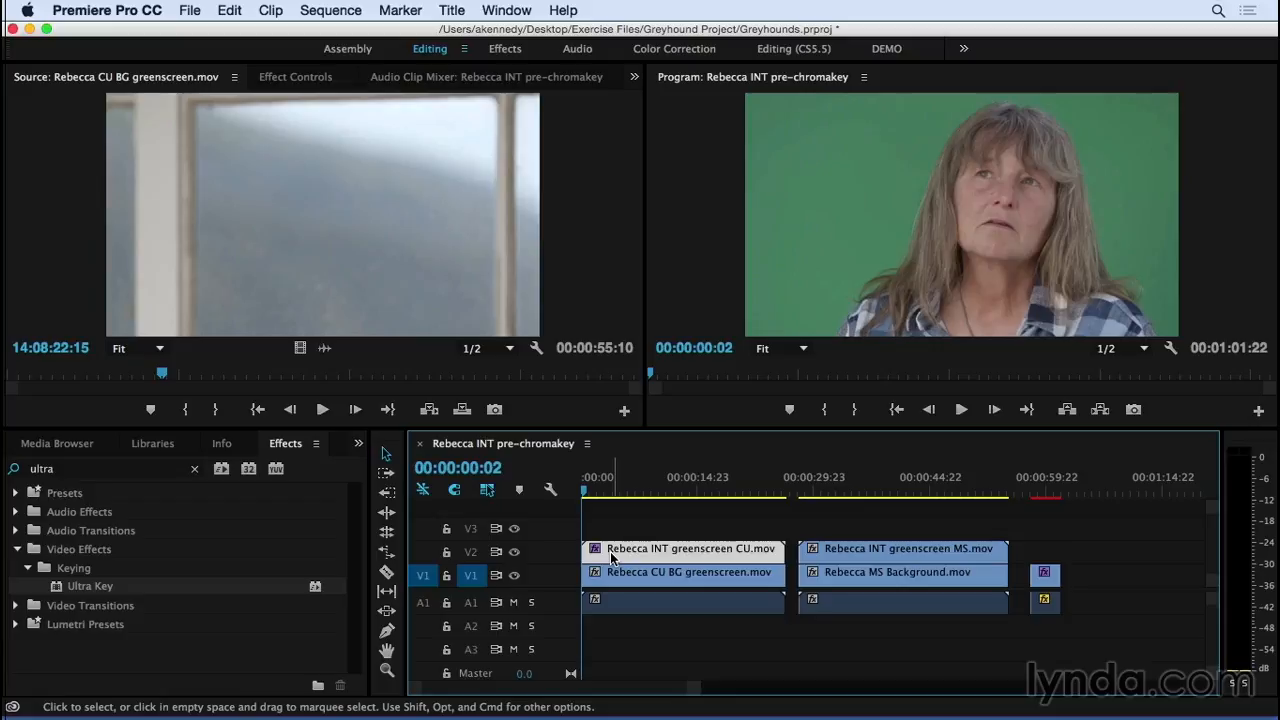
pyautogui.click(300, 79)
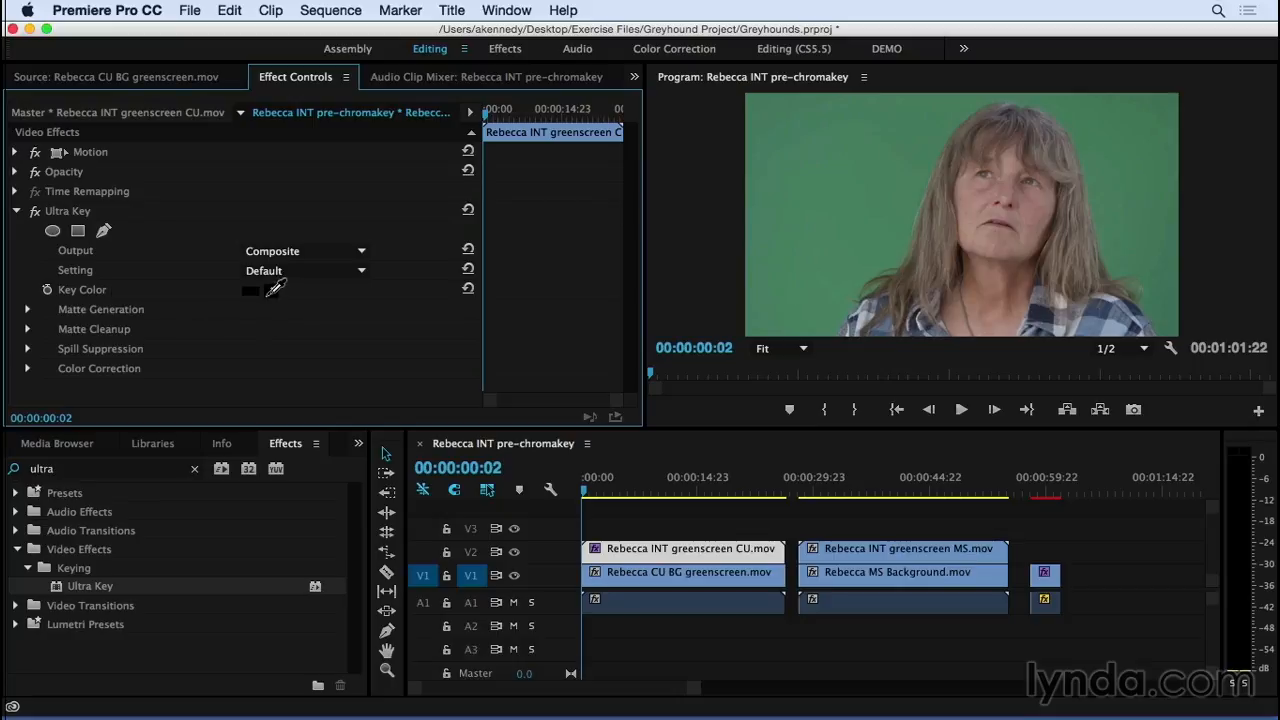
pyautogui.moveTo(271, 290); pyautogui.dragTo(871, 174)
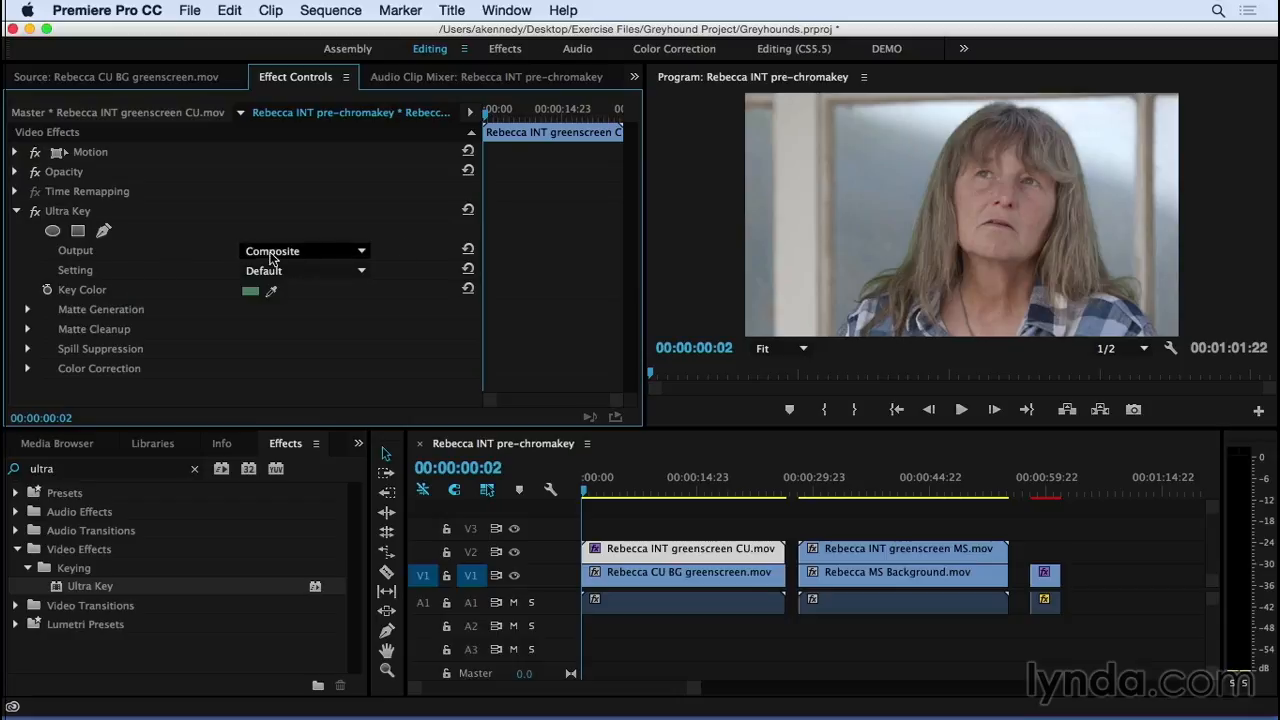
# - Set the Ultra Key output to Alpha Channel and its setting to Aggressive
pyautogui.click(332, 256)
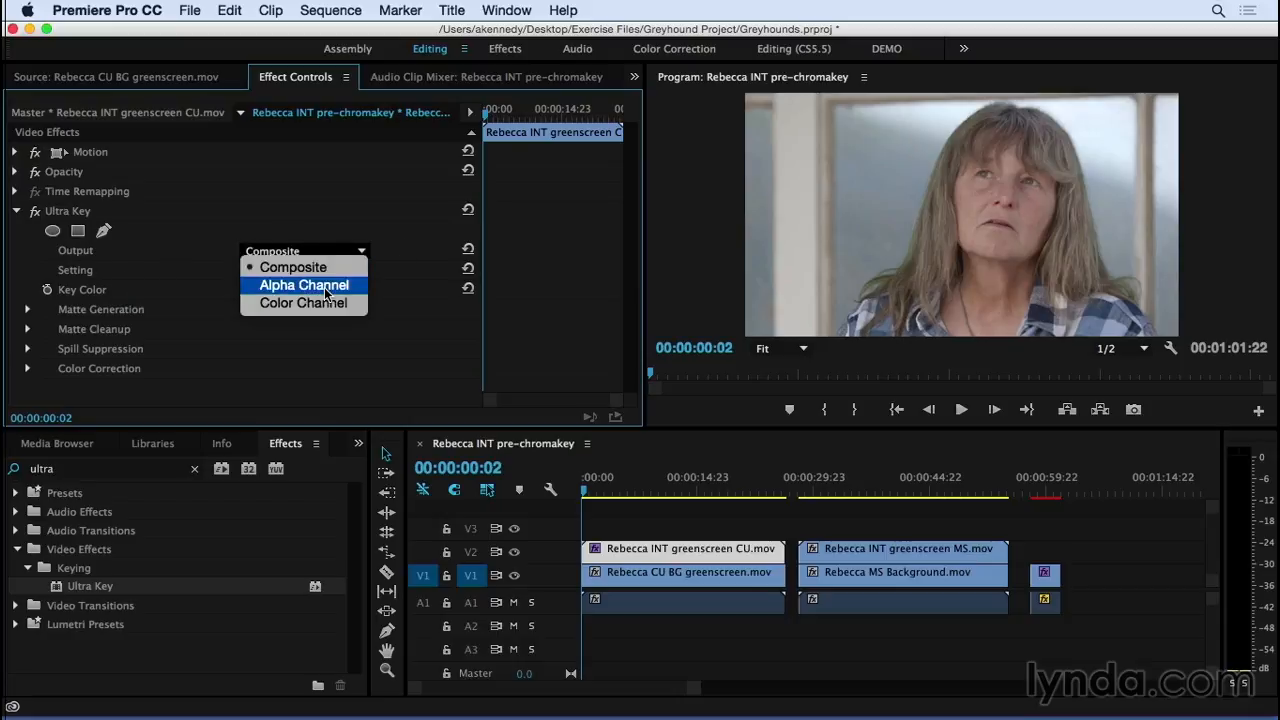
pyautogui.click(324, 287)
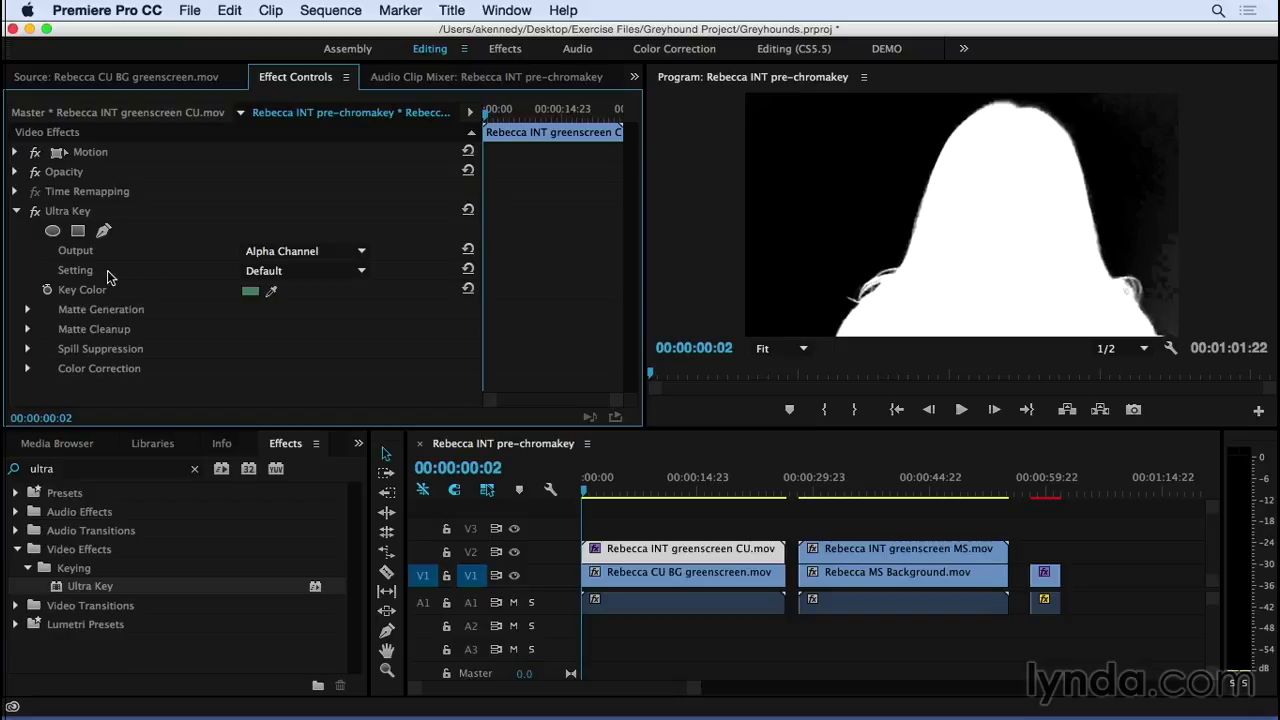
pyautogui.click(358, 278)
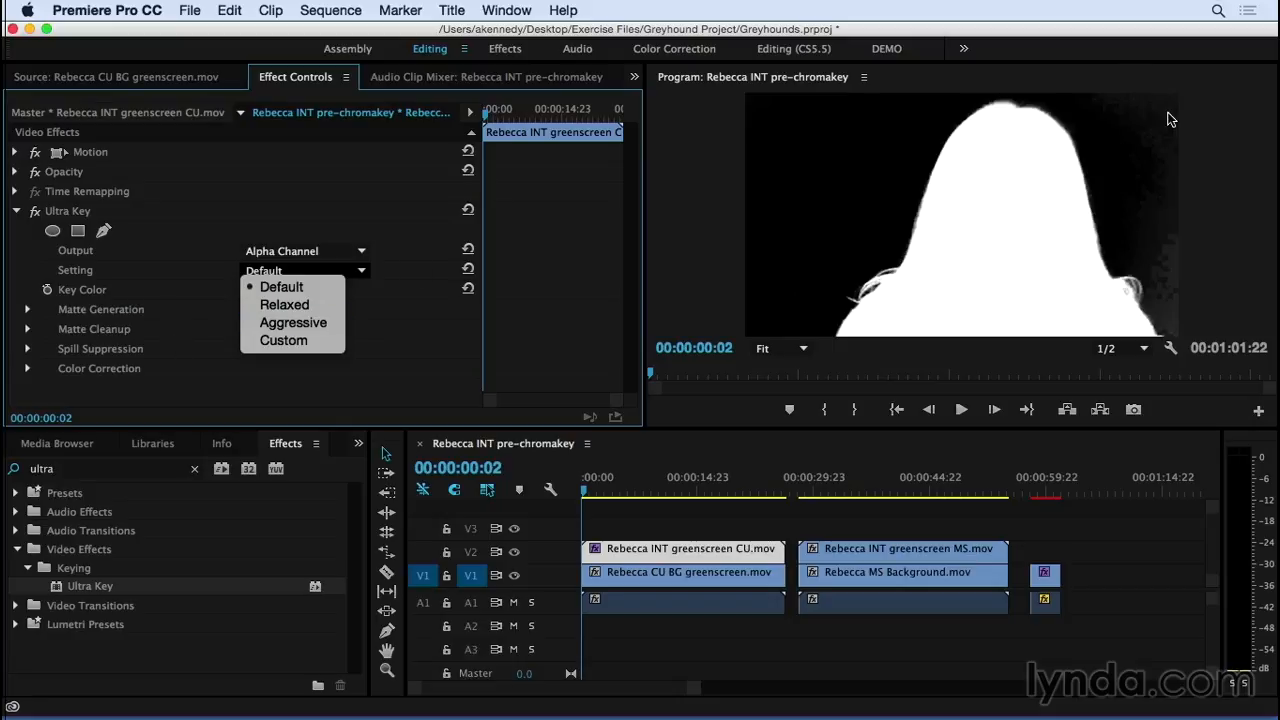
pyautogui.click(290, 322)
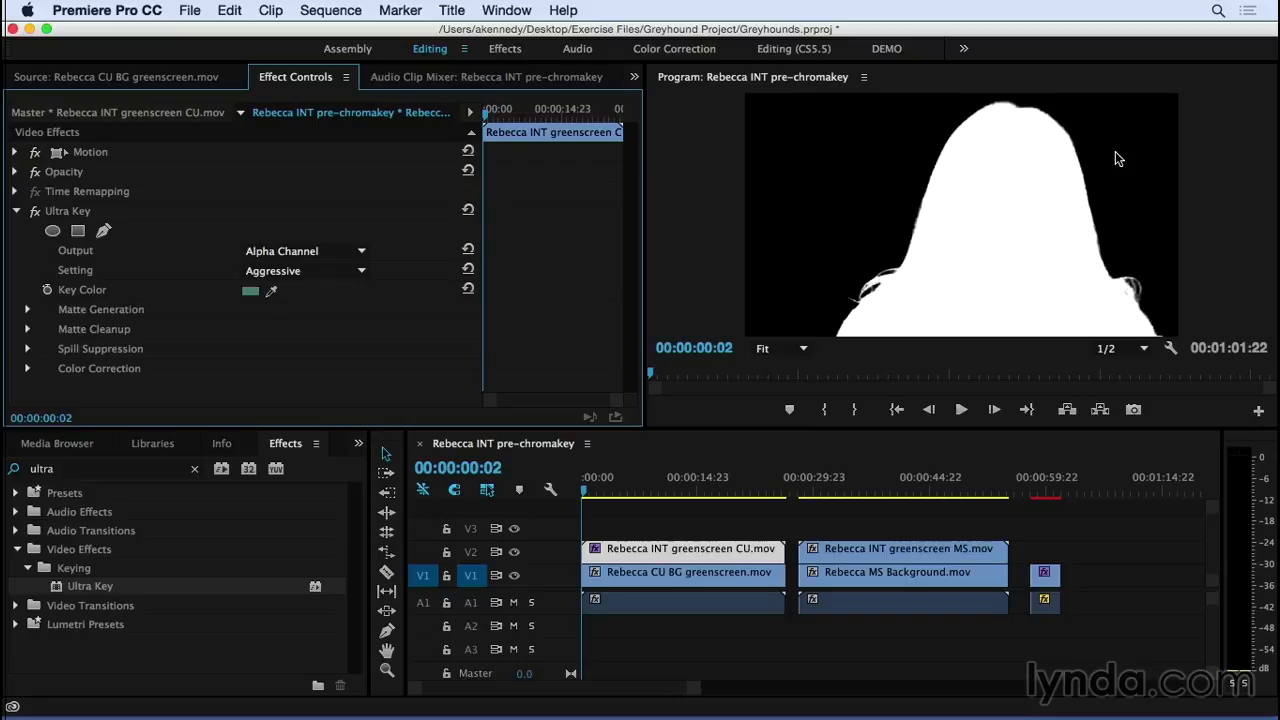
# - Examine the Matte Generation, Matte Cleanup and Spill Suppression parameters of Ultra Key against the alpha matte
pyautogui.click(27, 310)
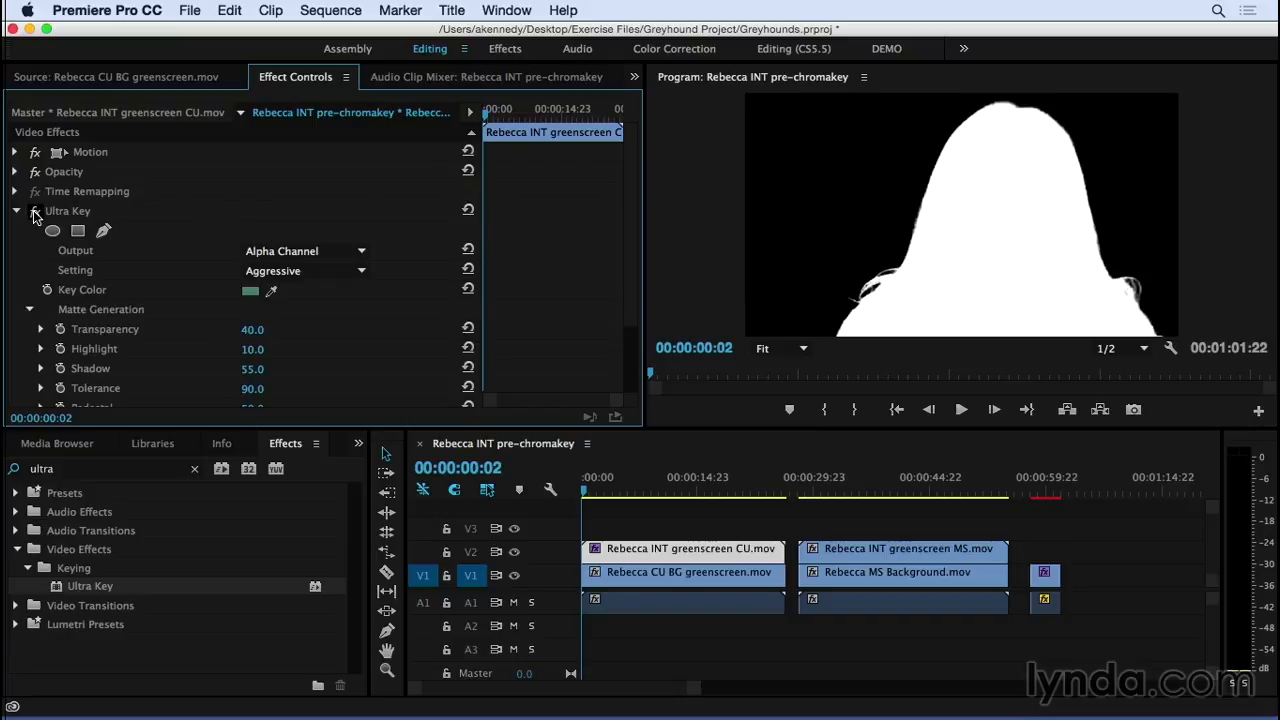
pyautogui.click(27, 310)
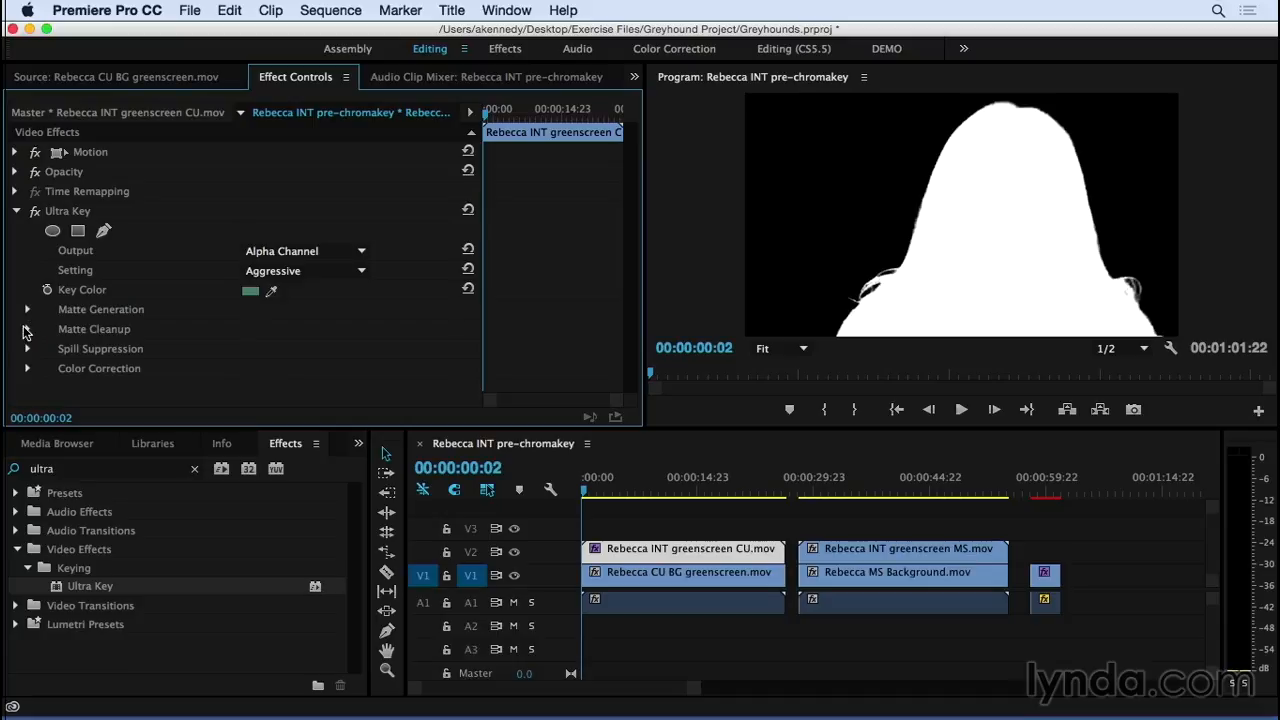
pyautogui.click(27, 330)
pyautogui.scroll(-2, 35, 332)
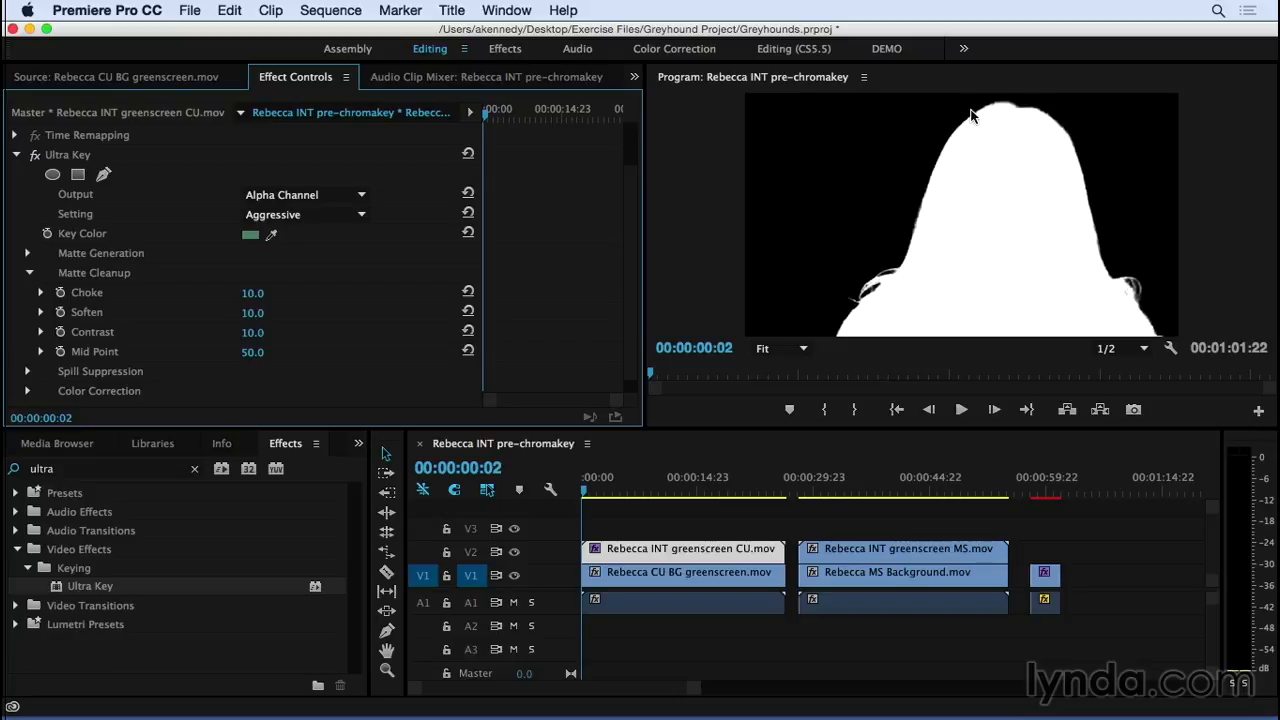
pyautogui.click(30, 273)
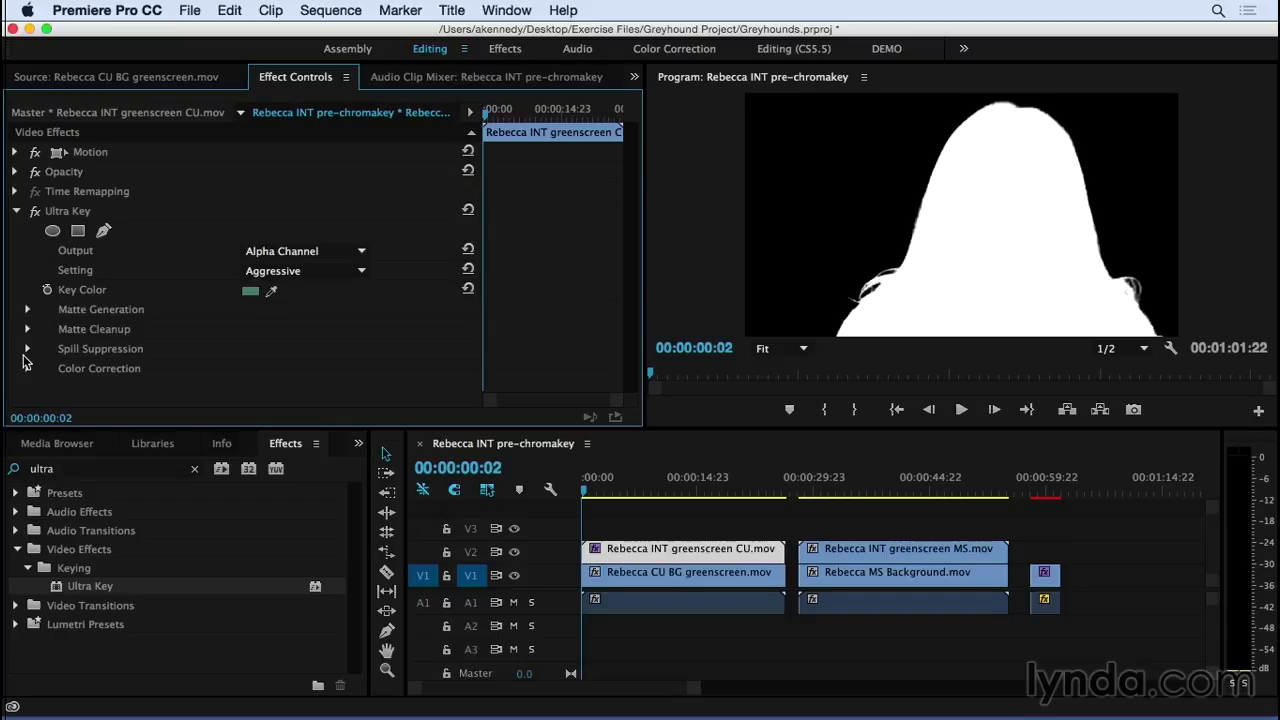
pyautogui.click(28, 350)
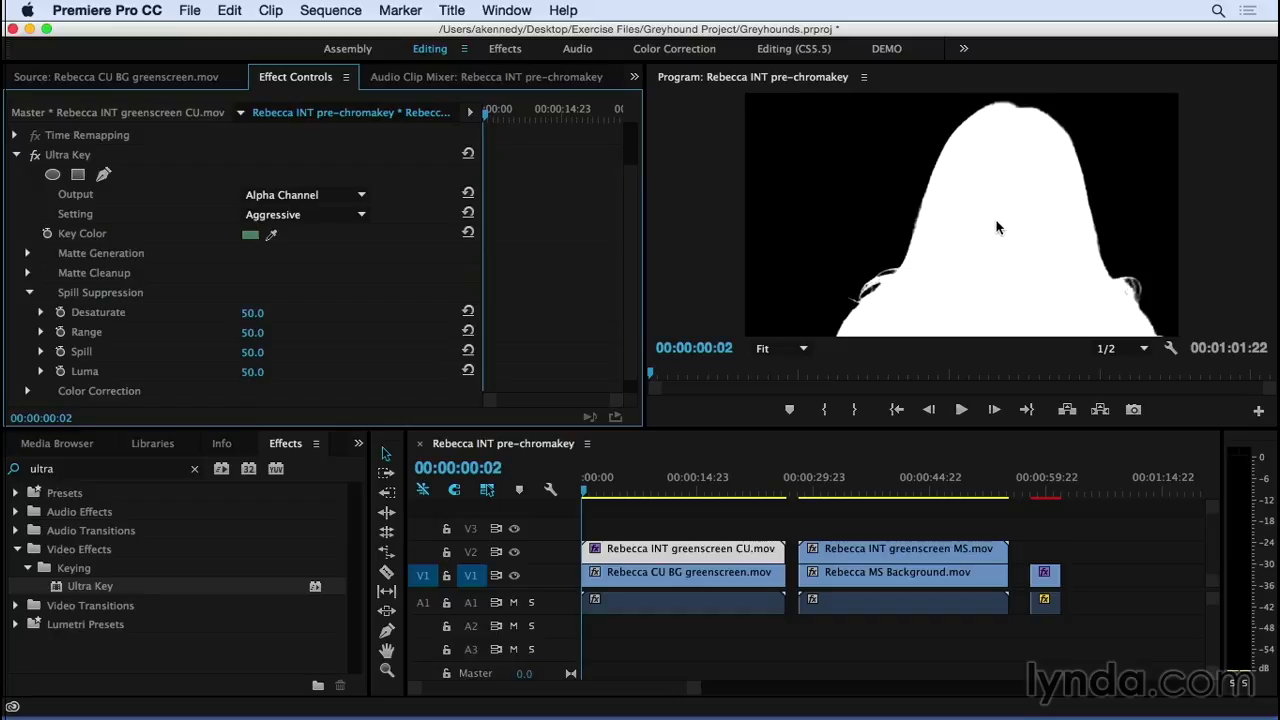
pyautogui.press('Right')
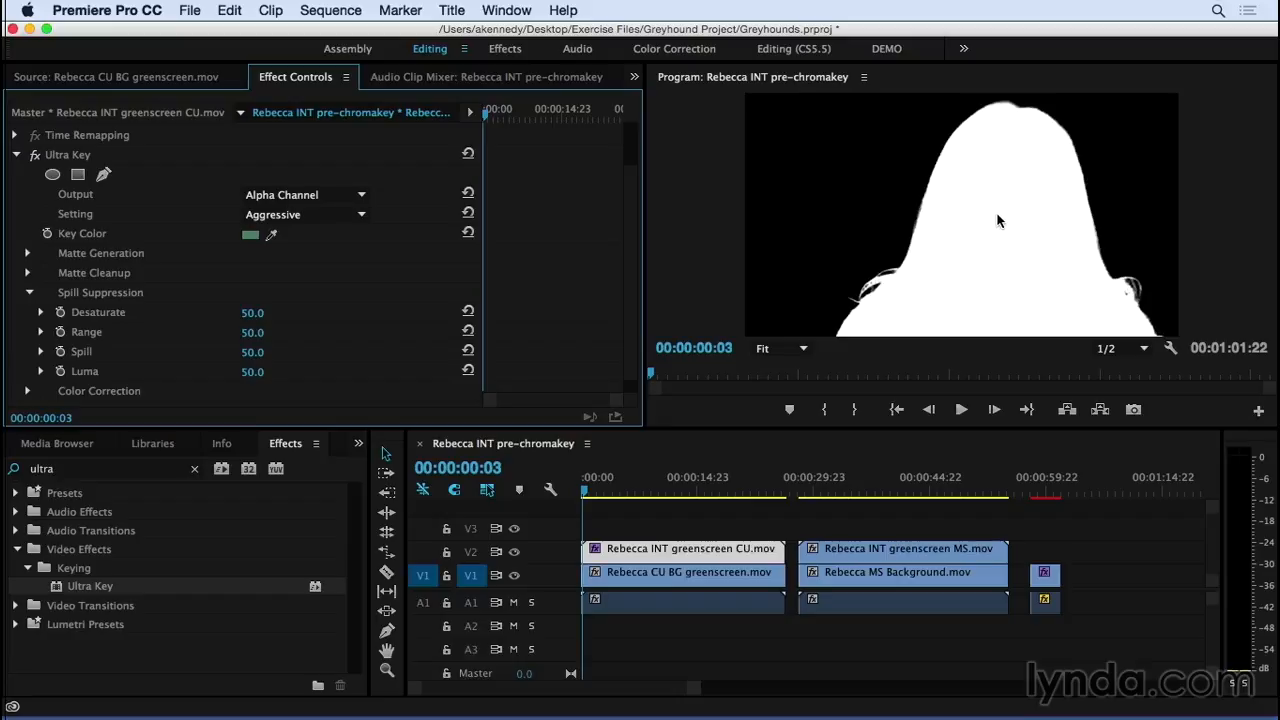
# - Return the Ultra Key output to Composite and view the program image at 100% to inspect the hair edges
pyautogui.click(285, 198)
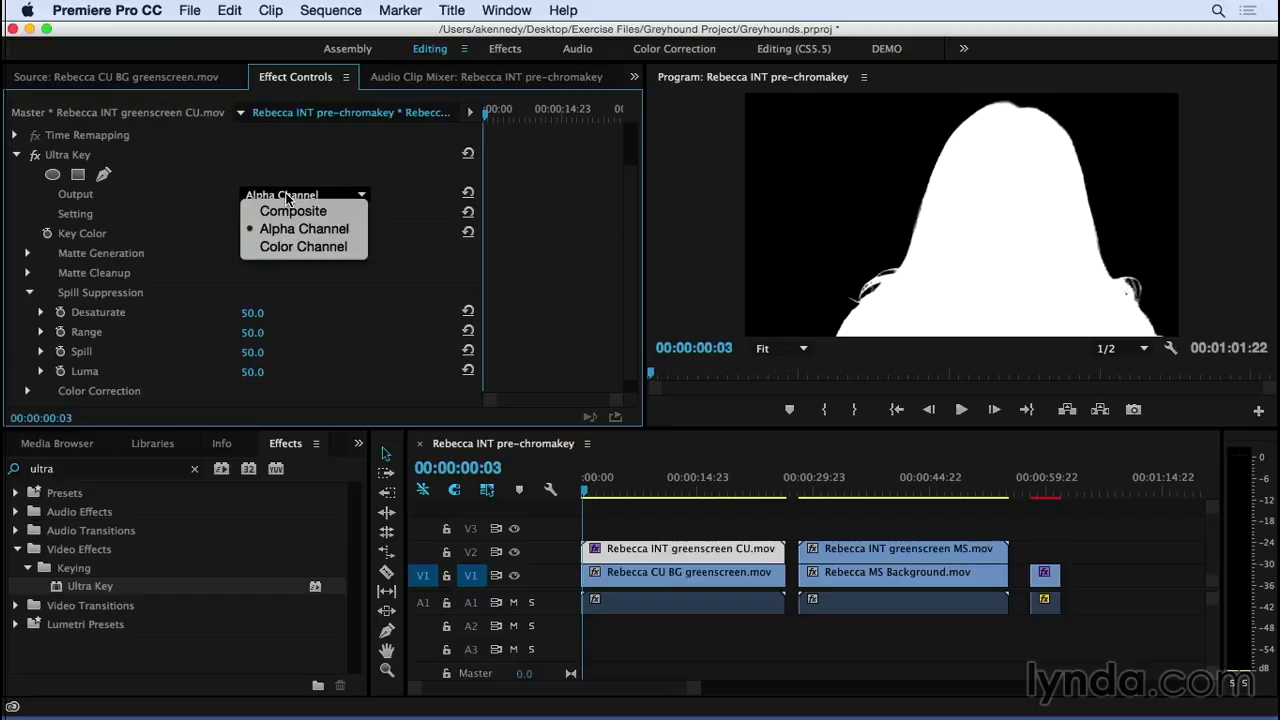
pyautogui.click(290, 210)
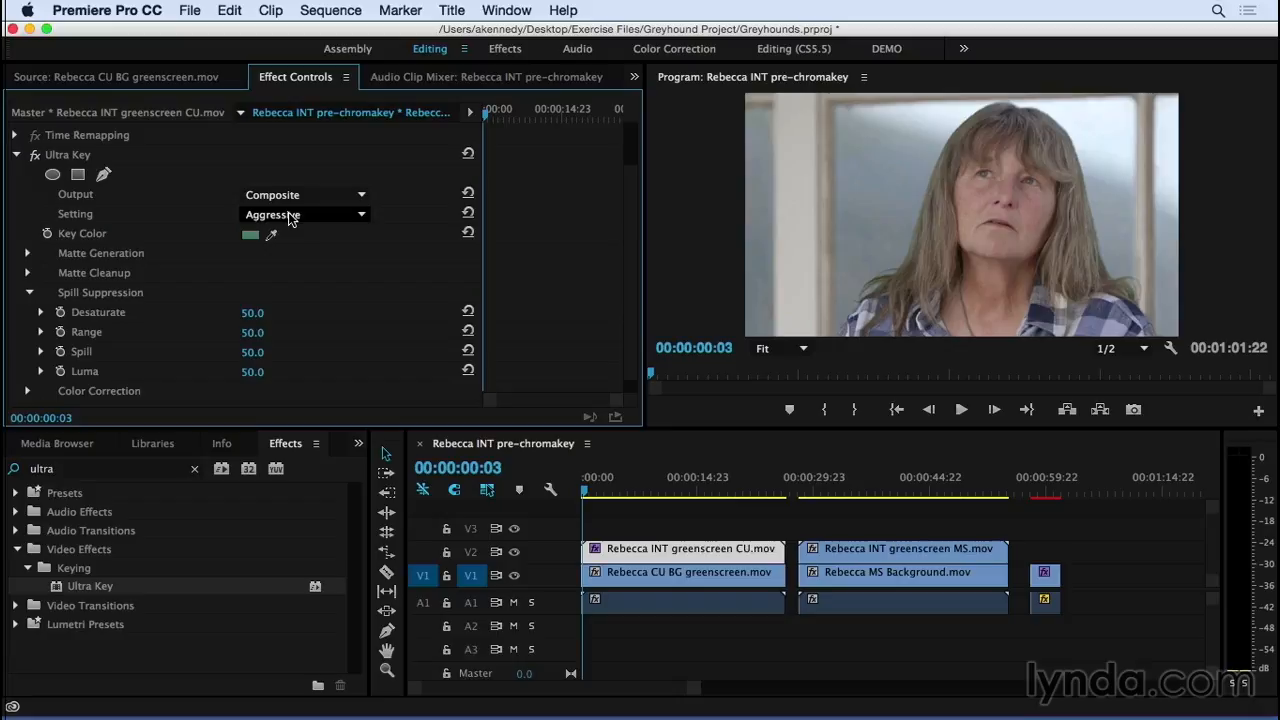
pyautogui.click(790, 351)
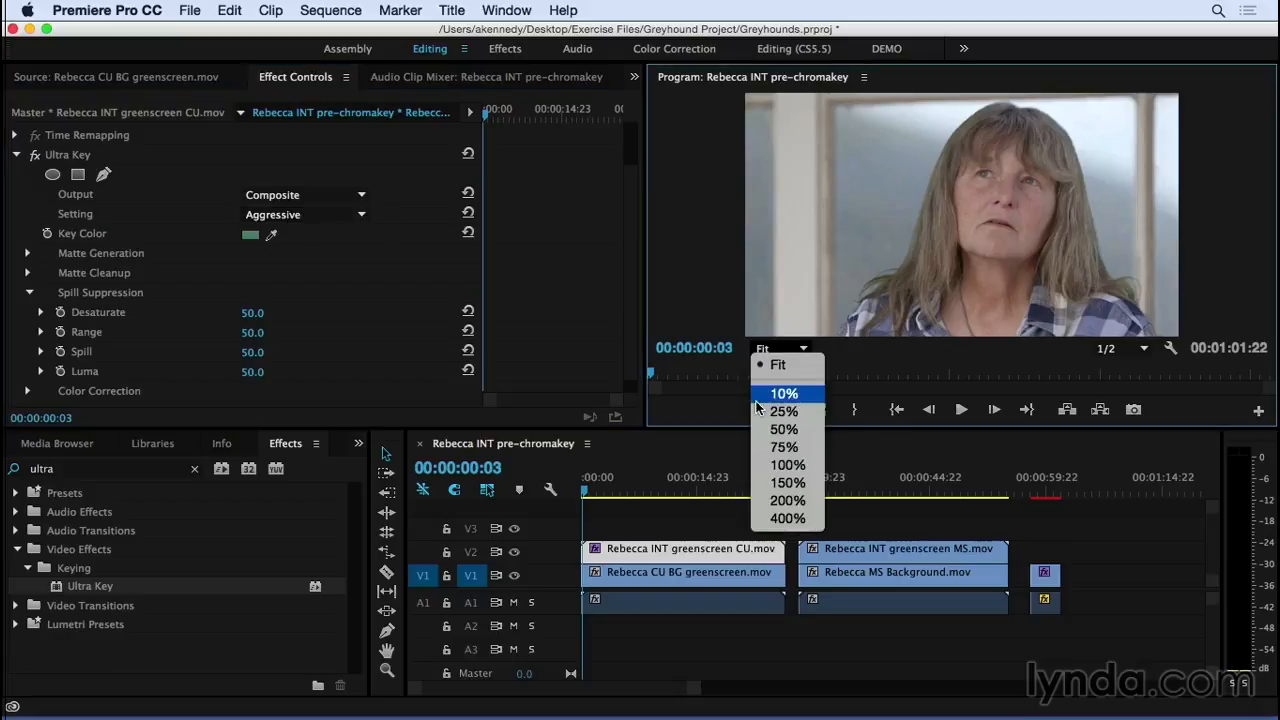
pyautogui.click(787, 465)
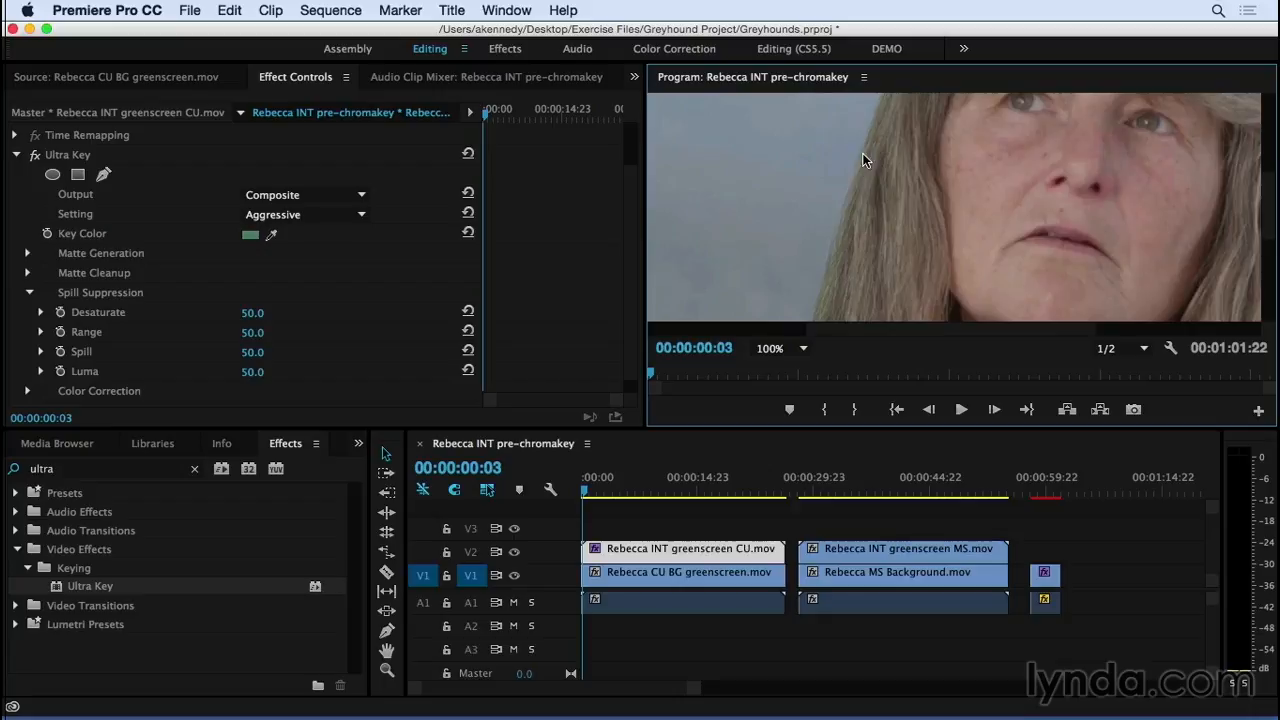
# - Inspect the keyed hair on the other side and the top of the head, returning the program view to Fit
pyautogui.moveTo(853, 328); pyautogui.dragTo(980, 328)
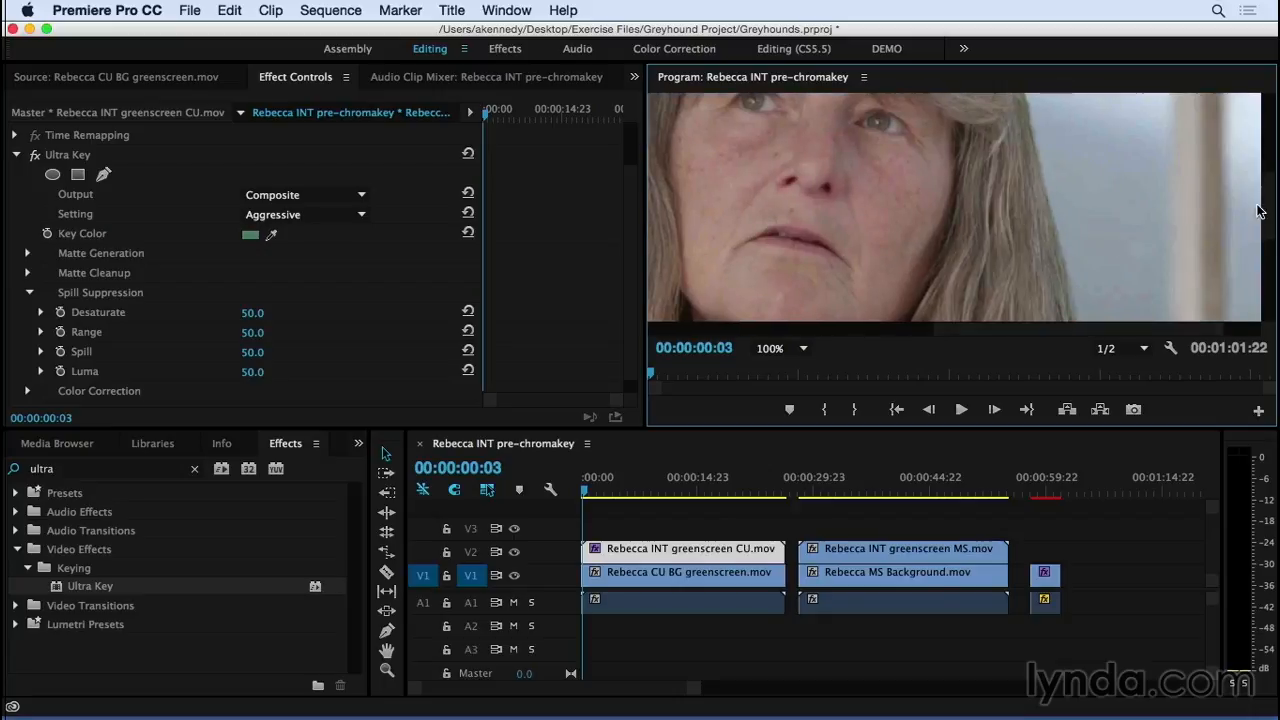
pyautogui.moveTo(1266, 213); pyautogui.dragTo(1272, 152)
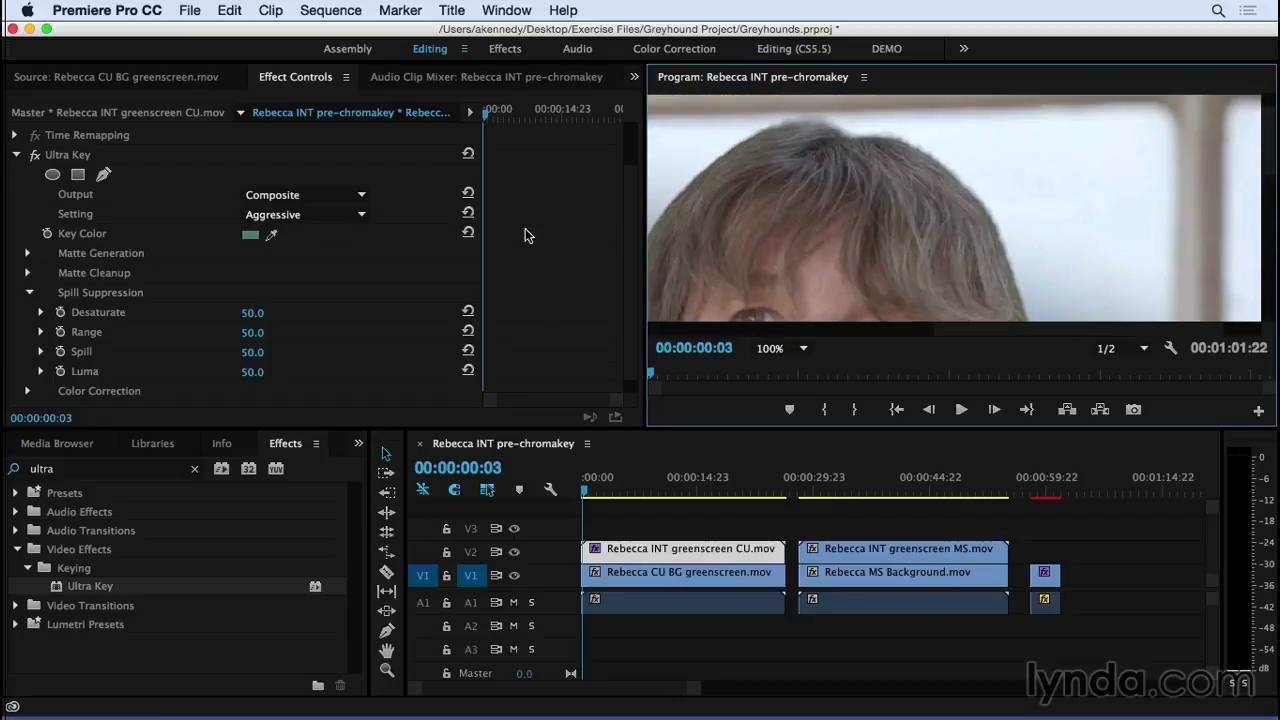
pyautogui.click(779, 350)
pyautogui.click(776, 370)
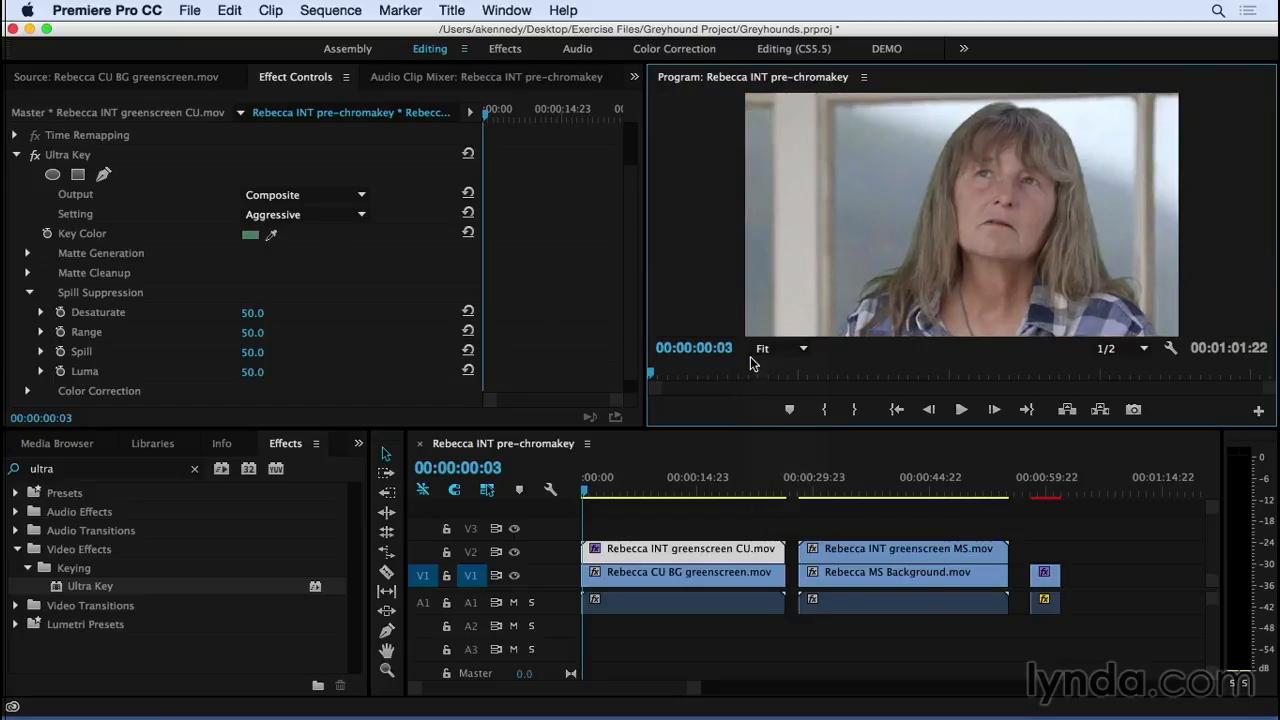
# - Show Ultra Key's Alpha Channel output and set Matte Cleanup Choke to 22 and Soften to 20
pyautogui.click(310, 196)
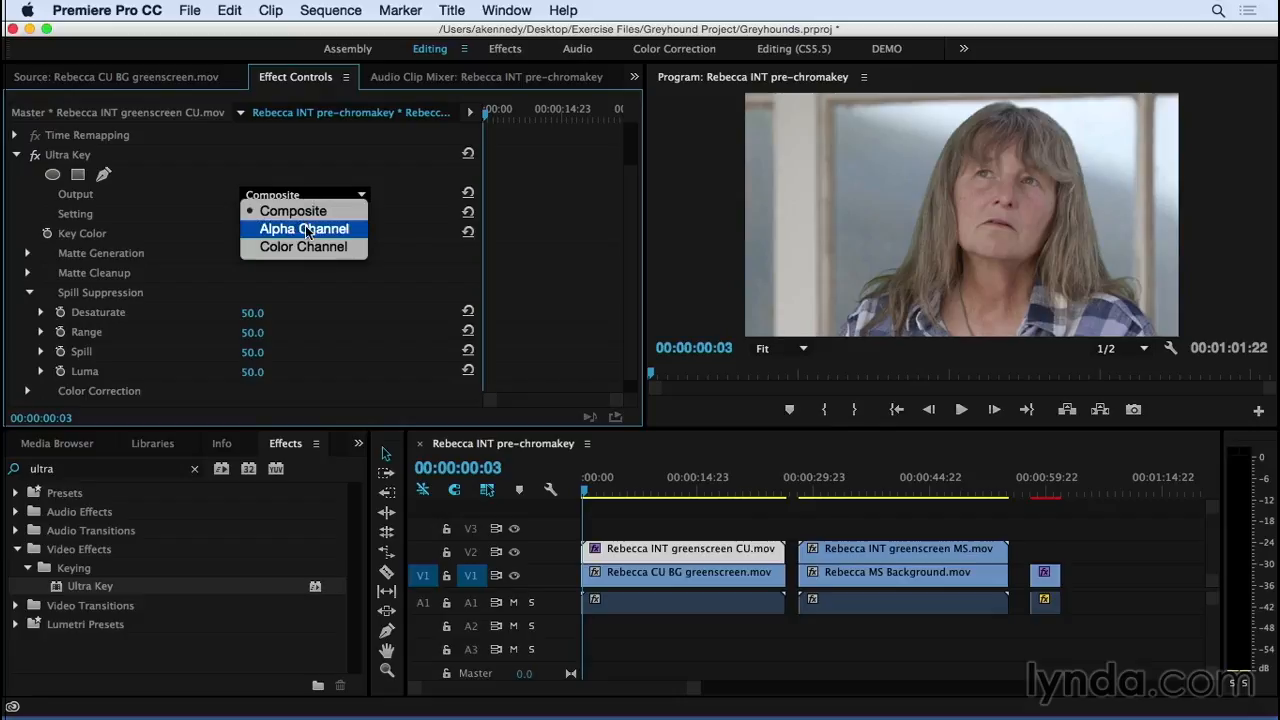
pyautogui.click(318, 230)
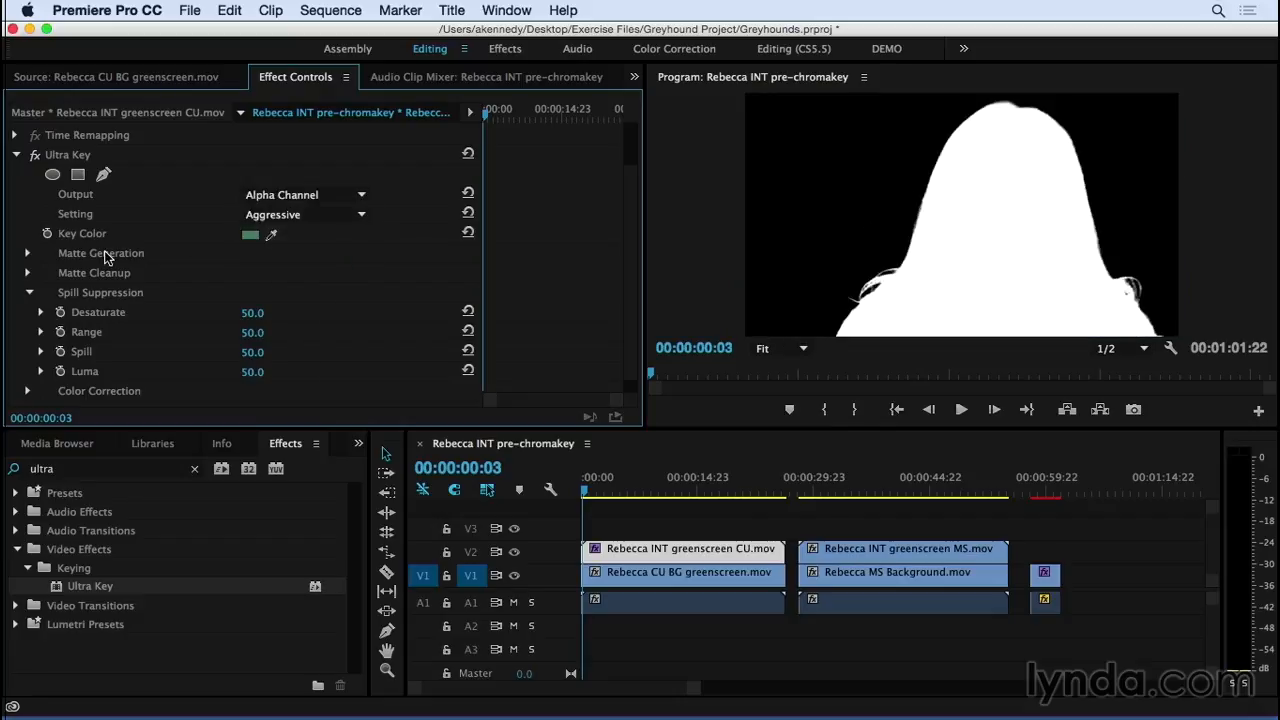
pyautogui.click(28, 274)
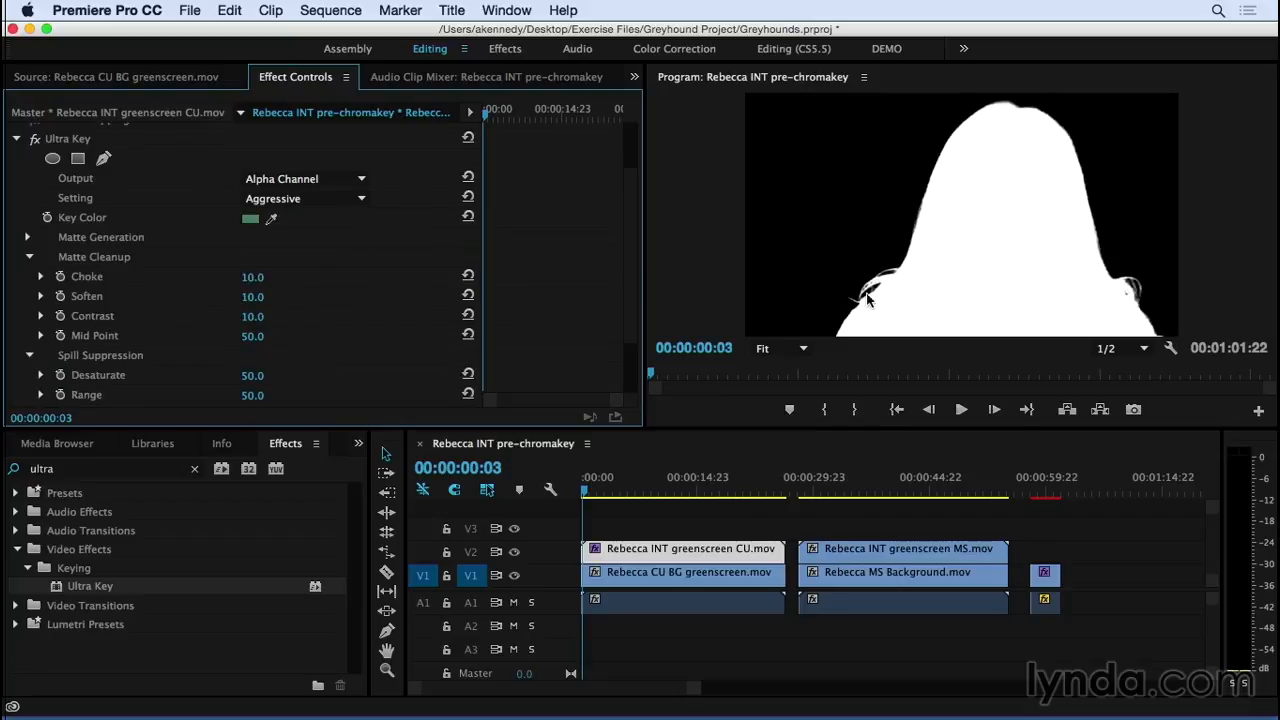
pyautogui.moveTo(252, 280)
pyautogui.mouseDown()
pyautogui.moveTo(269, 280)
pyautogui.moveTo(259, 297)
pyautogui.mouseUp()
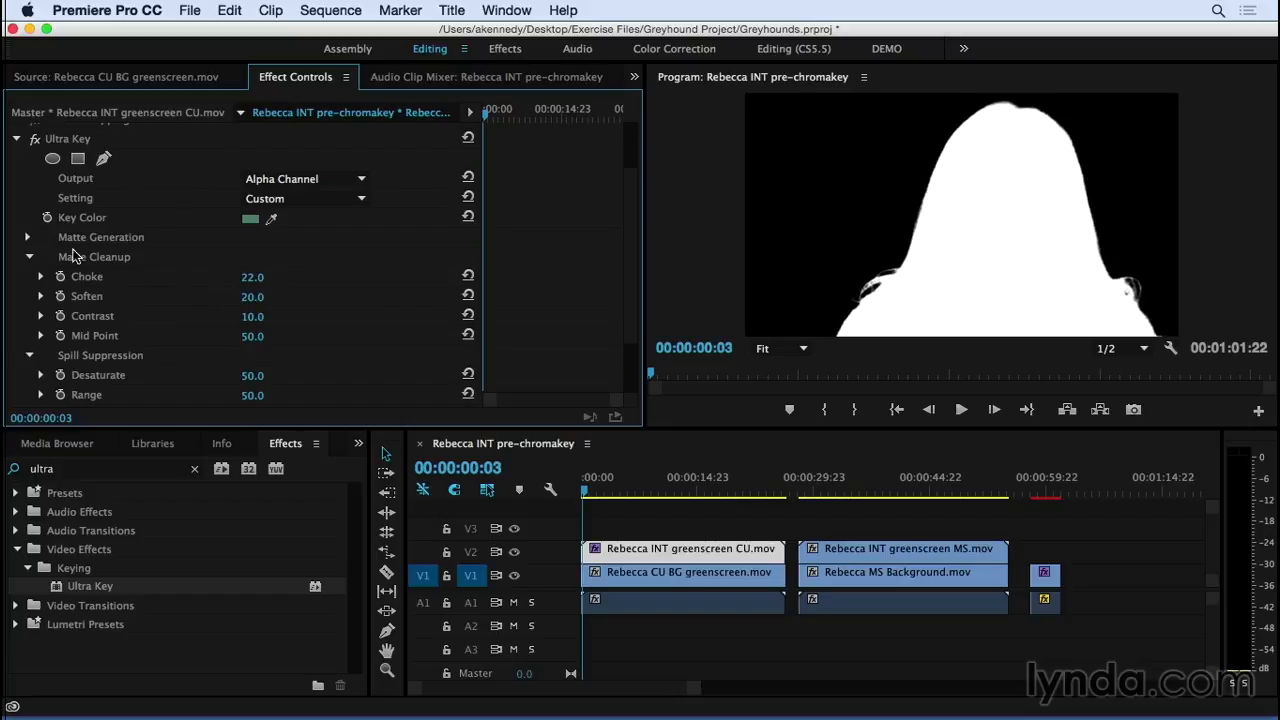
# - Return the Ultra Key output to Composite and set Spill Suppression Range to 60 and Spill to 58
pyautogui.click(290, 179)
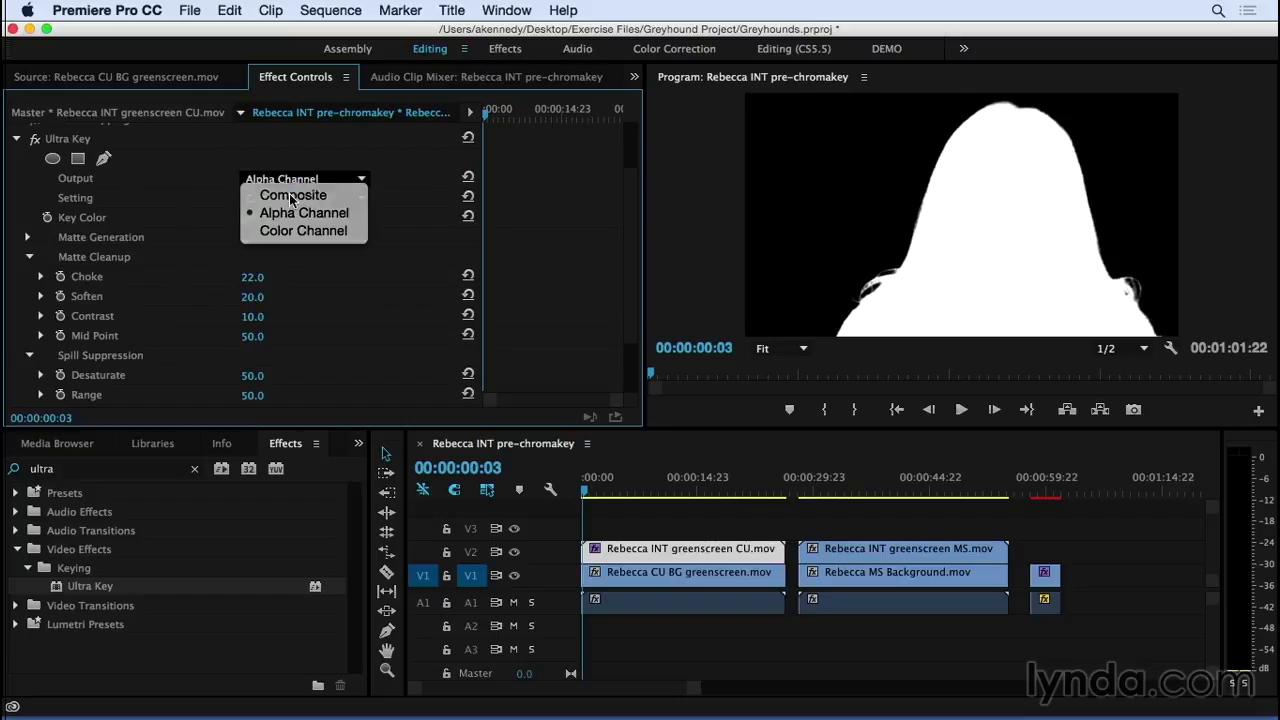
pyautogui.click(292, 195)
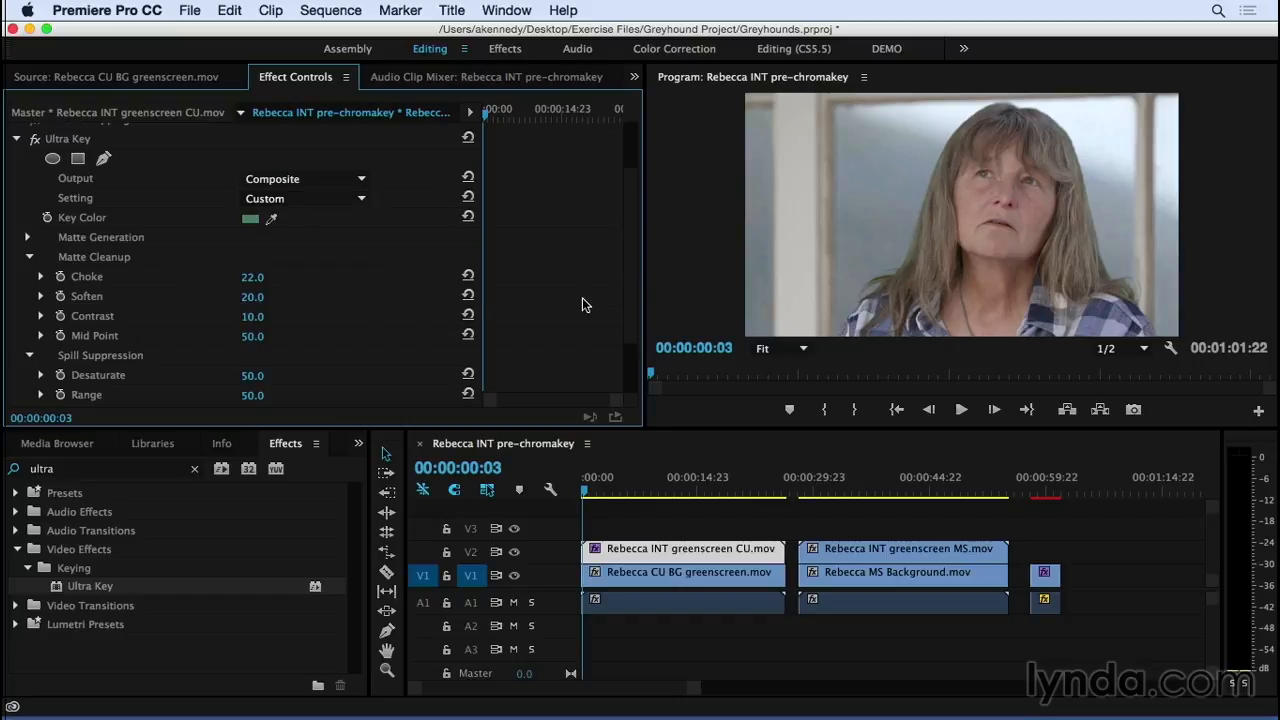
pyautogui.scroll(-2, 632, 268)
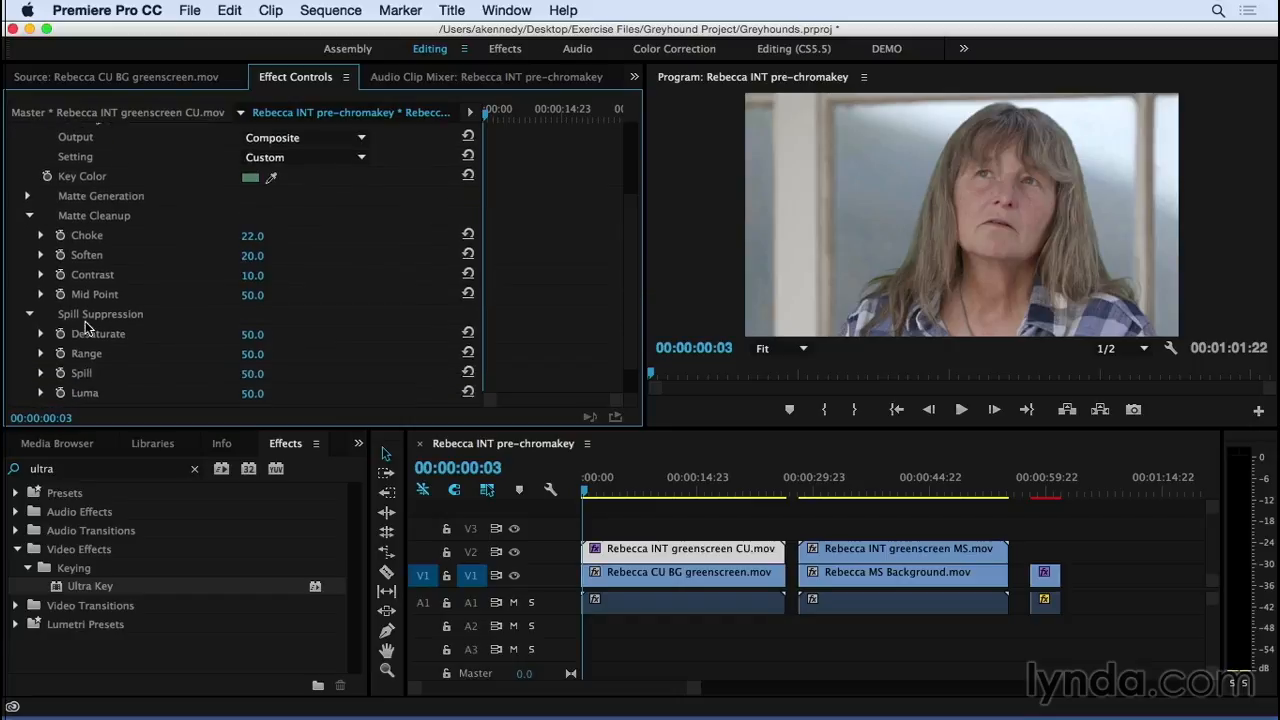
pyautogui.moveTo(251, 356); pyautogui.dragTo(257, 356)
pyautogui.moveTo(252, 354); pyautogui.dragTo(259, 374)
# - Maximize the program view and play the keyed close-up from its start to about 00:00:08:00
pyautogui.click(786, 260)
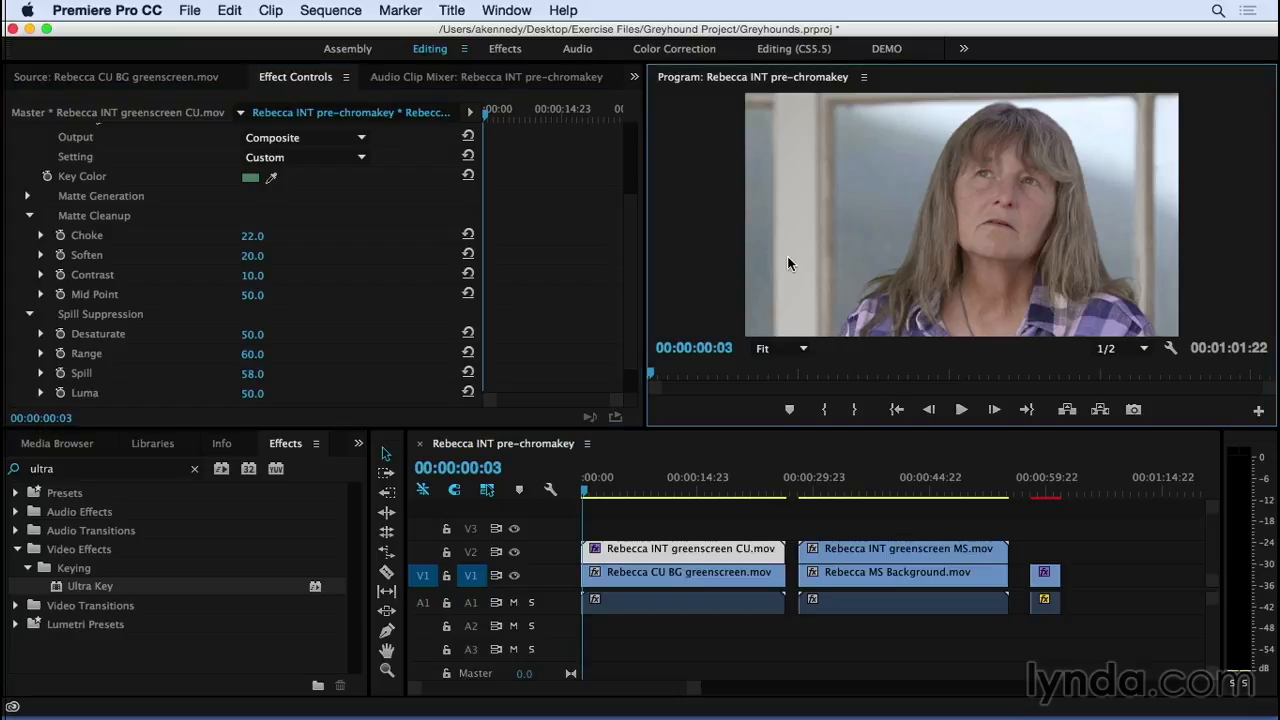
pyautogui.press('`')
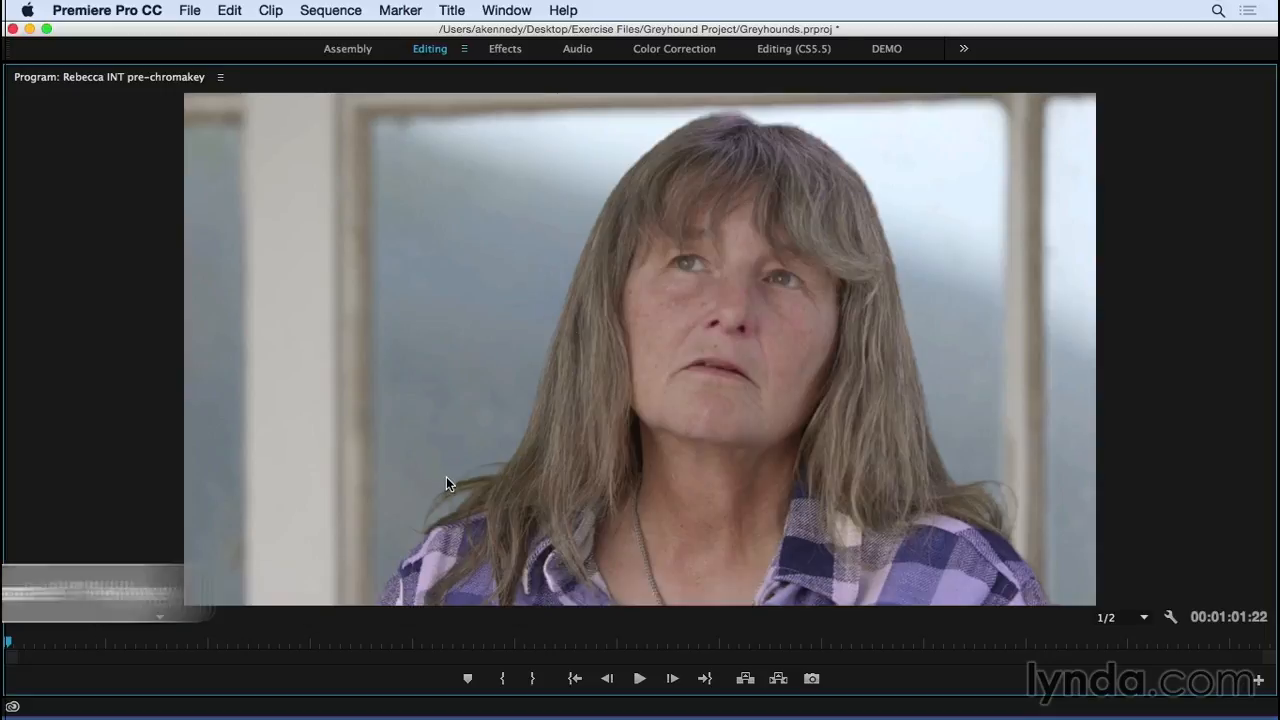
pyautogui.press('space')
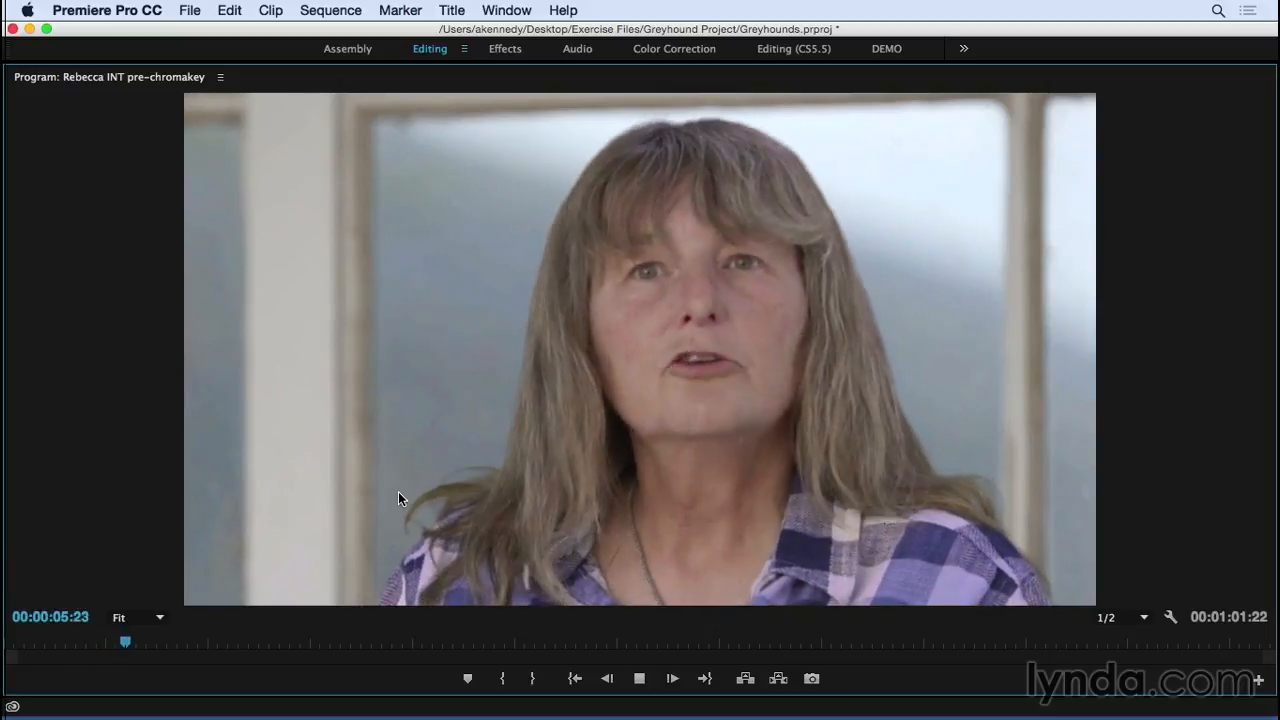
pyautogui.press('space')
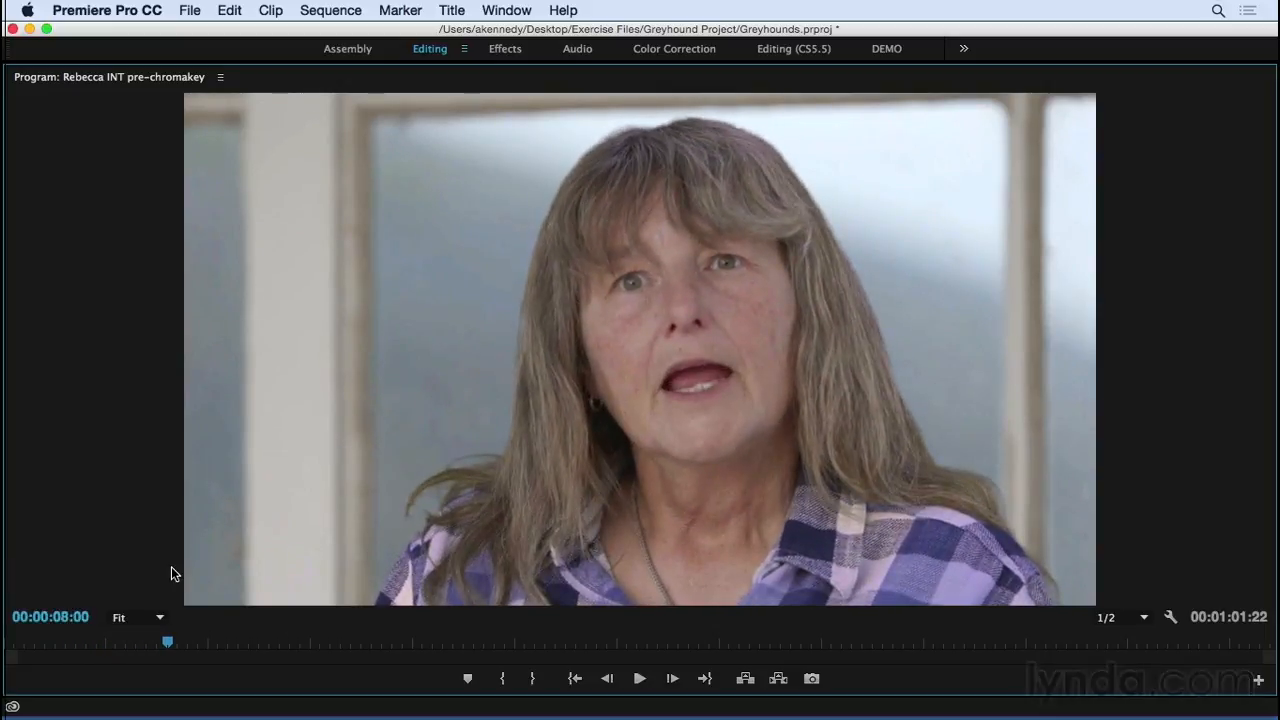
# - Set the program playback resolution to Full, play a few more seconds of the close-up, and restore the normal panel layout
pyautogui.click(1125, 617)
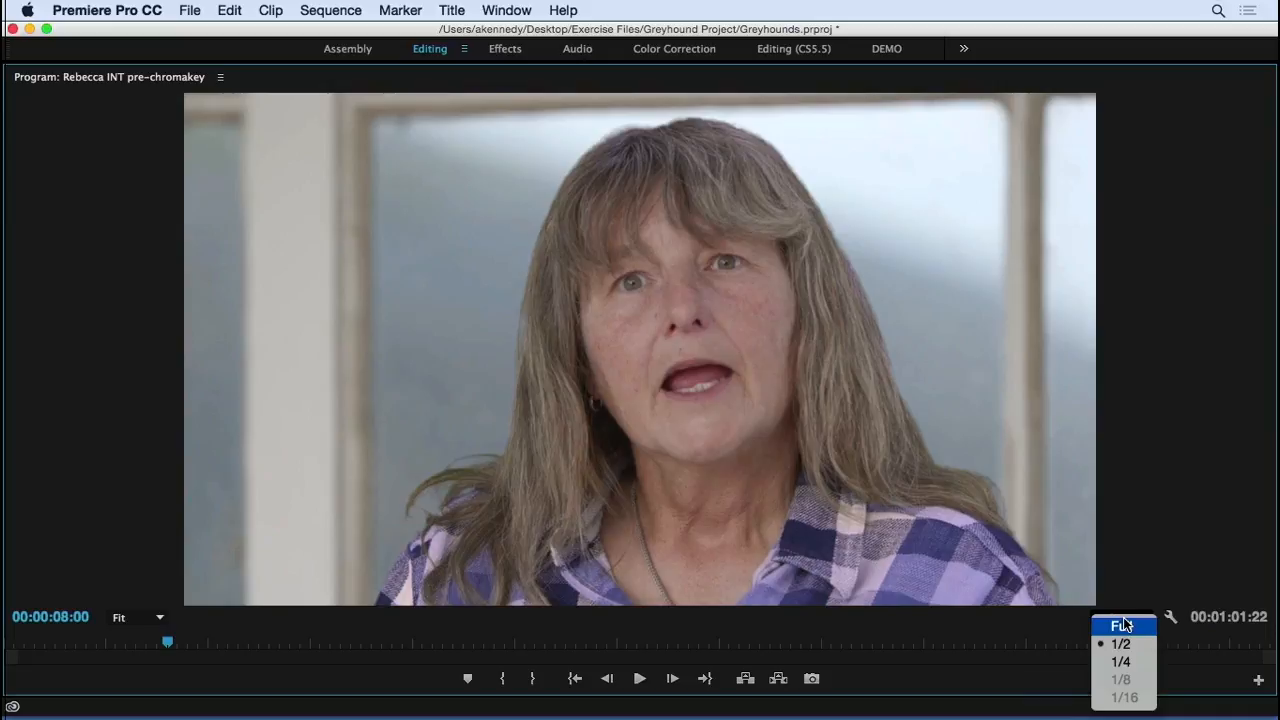
pyautogui.click(1121, 625)
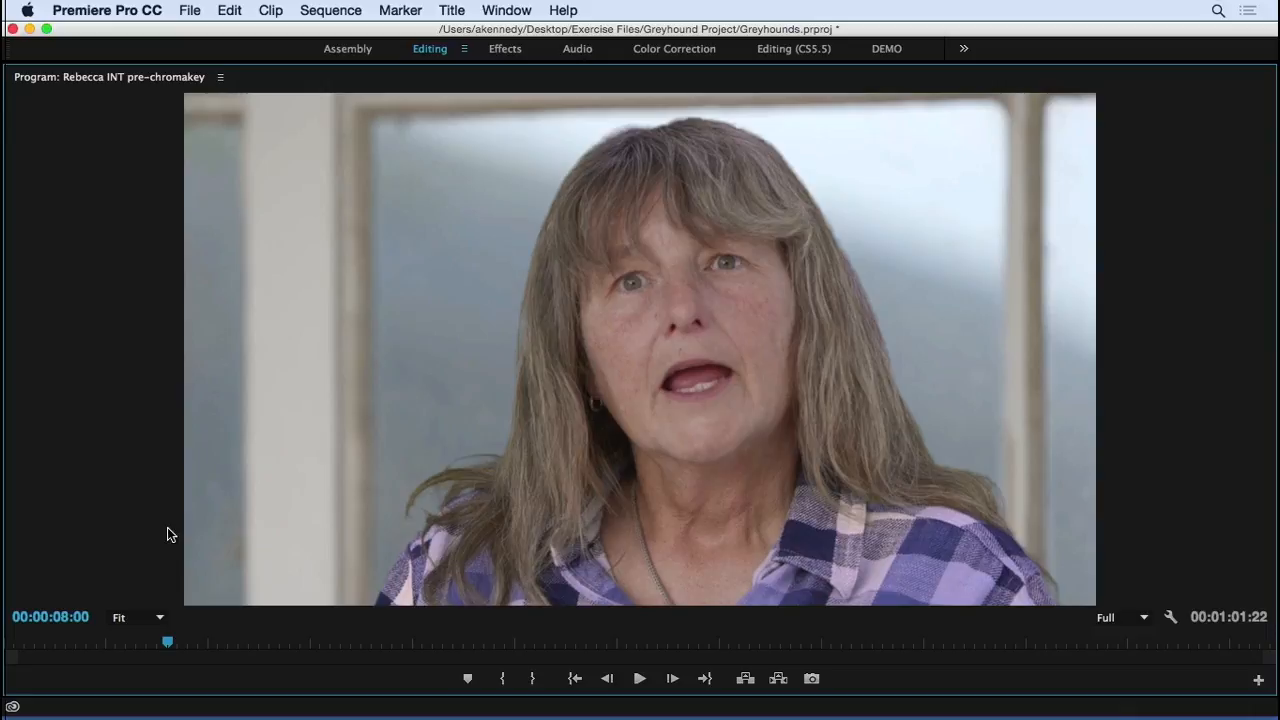
pyautogui.press('space')
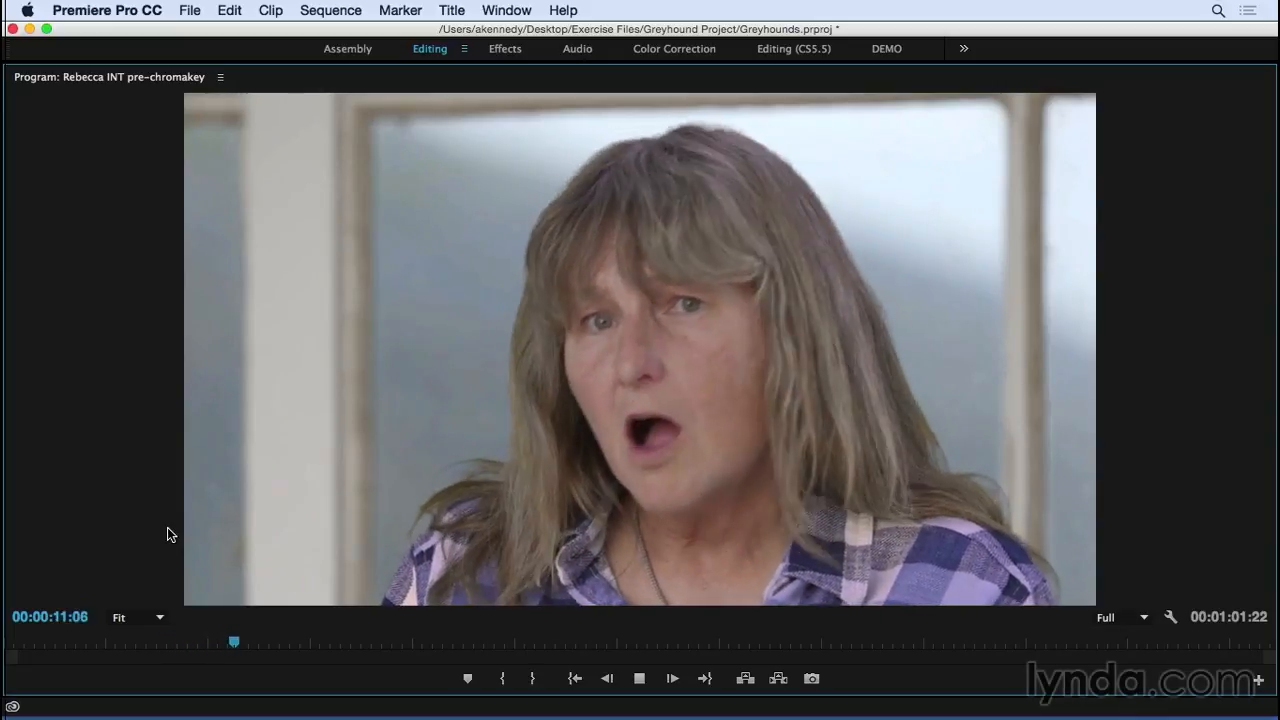
pyautogui.press('space')
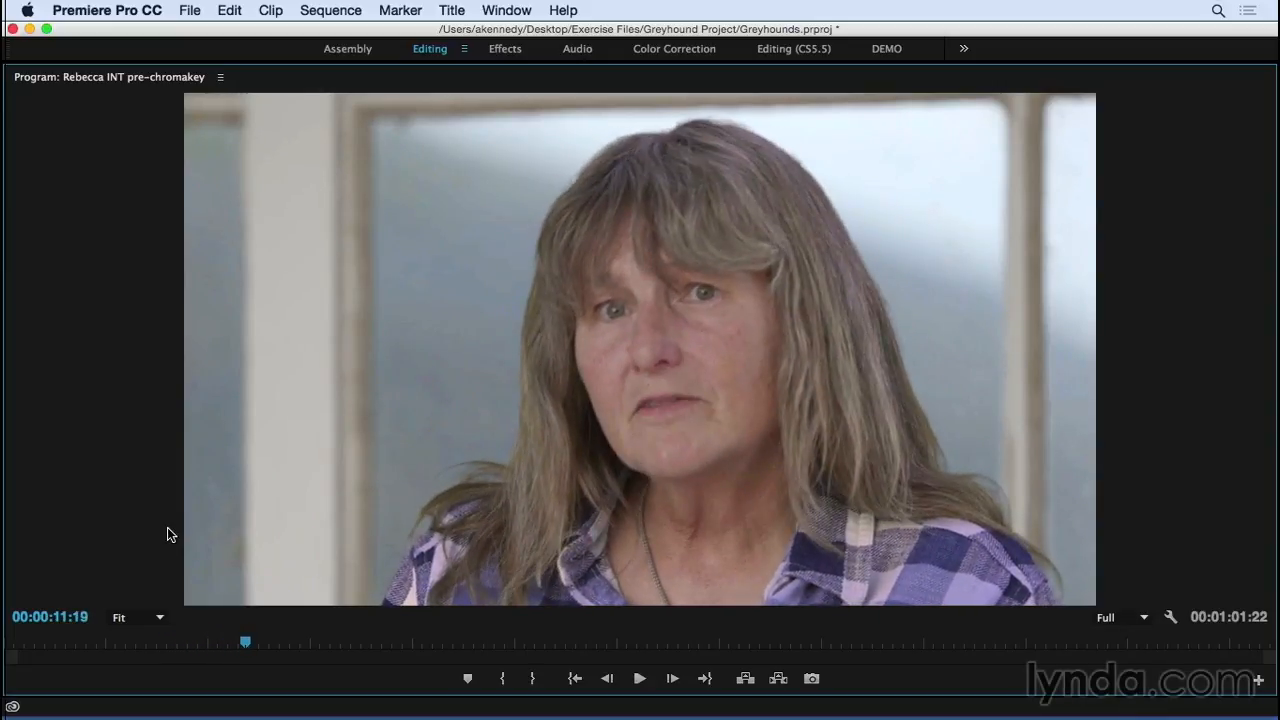
pyautogui.press('`')
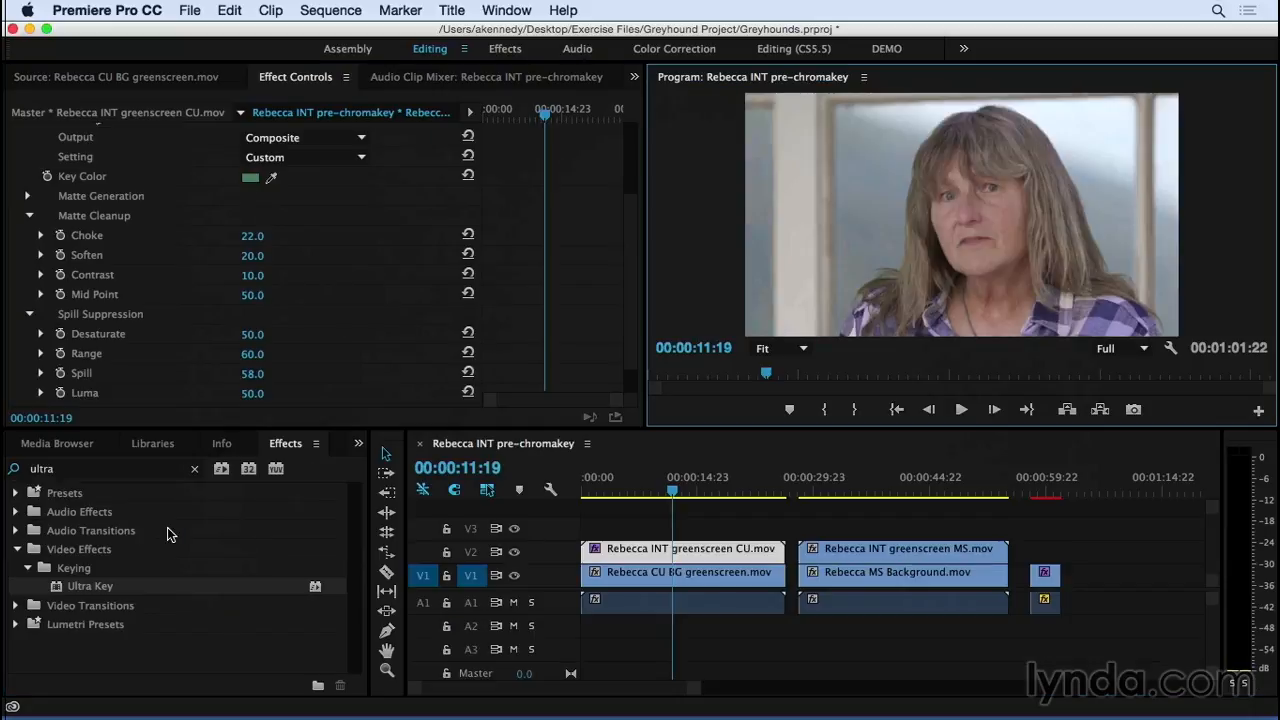
# - Go to the medium shot at 00:00:34:02 and briefly hide track V2 to view its window background
pyautogui.click(845, 490)
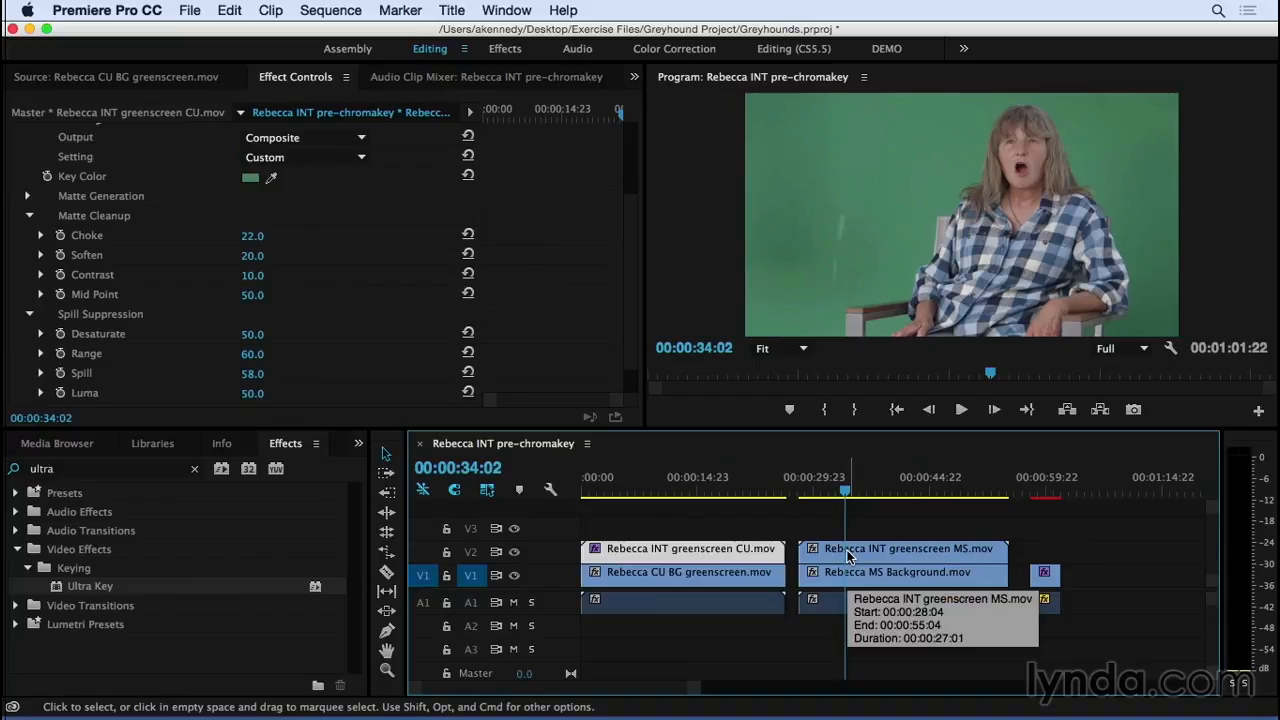
pyautogui.click(514, 553)
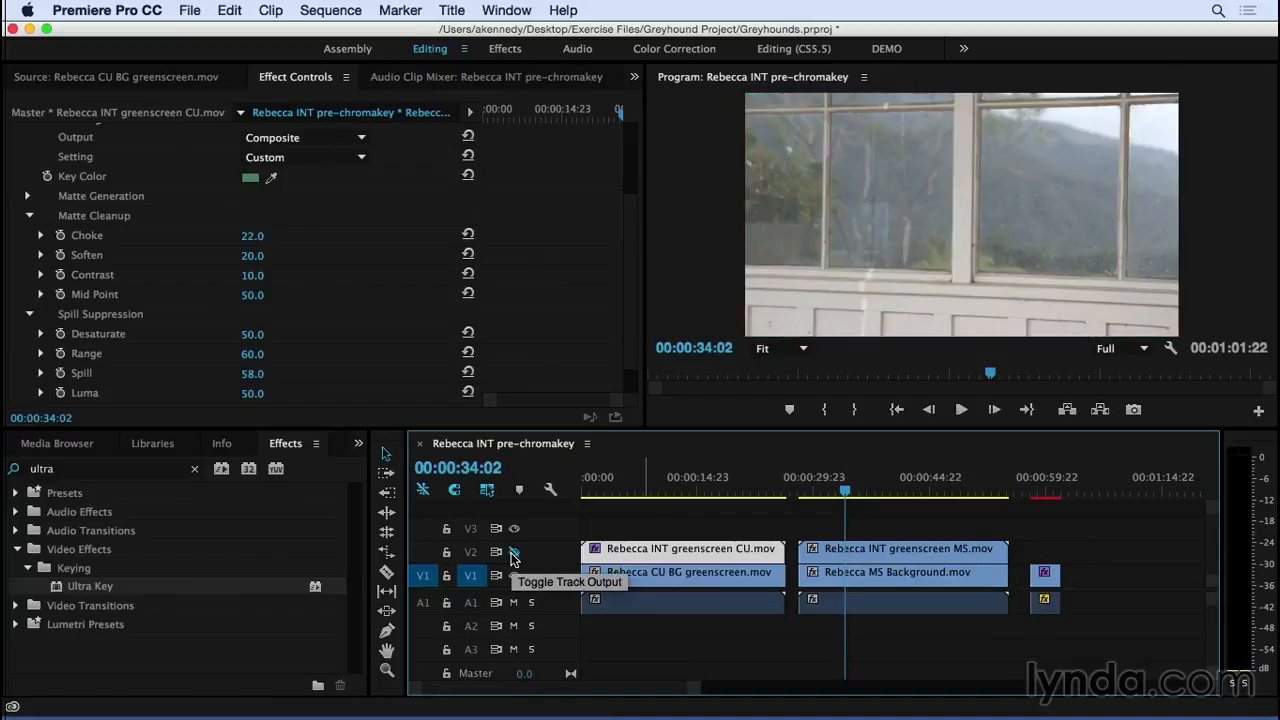
pyautogui.click(514, 553)
# - Apply Ultra Key to the medium-shot greenscreen clip and sample the green backdrop beside the subject as its key color
pyautogui.click(845, 551)
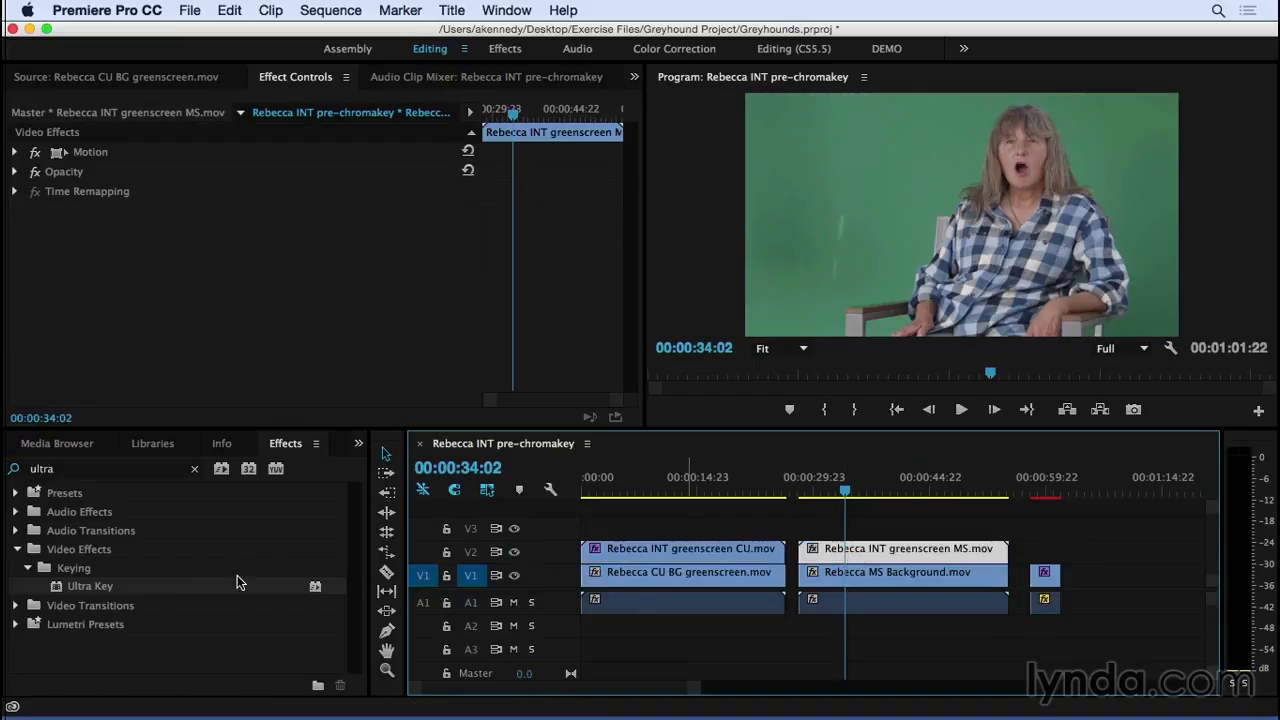
pyautogui.moveTo(57, 586); pyautogui.dragTo(848, 551)
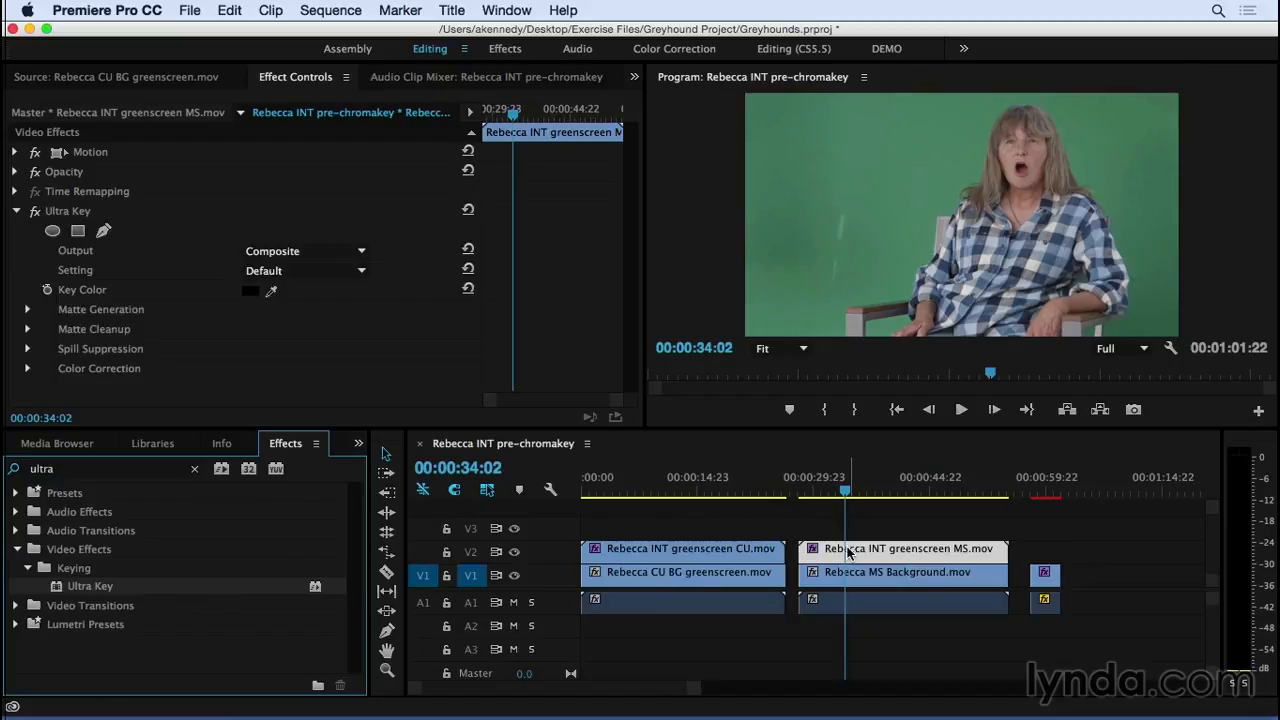
pyautogui.click(270, 291)
pyautogui.click(877, 197)
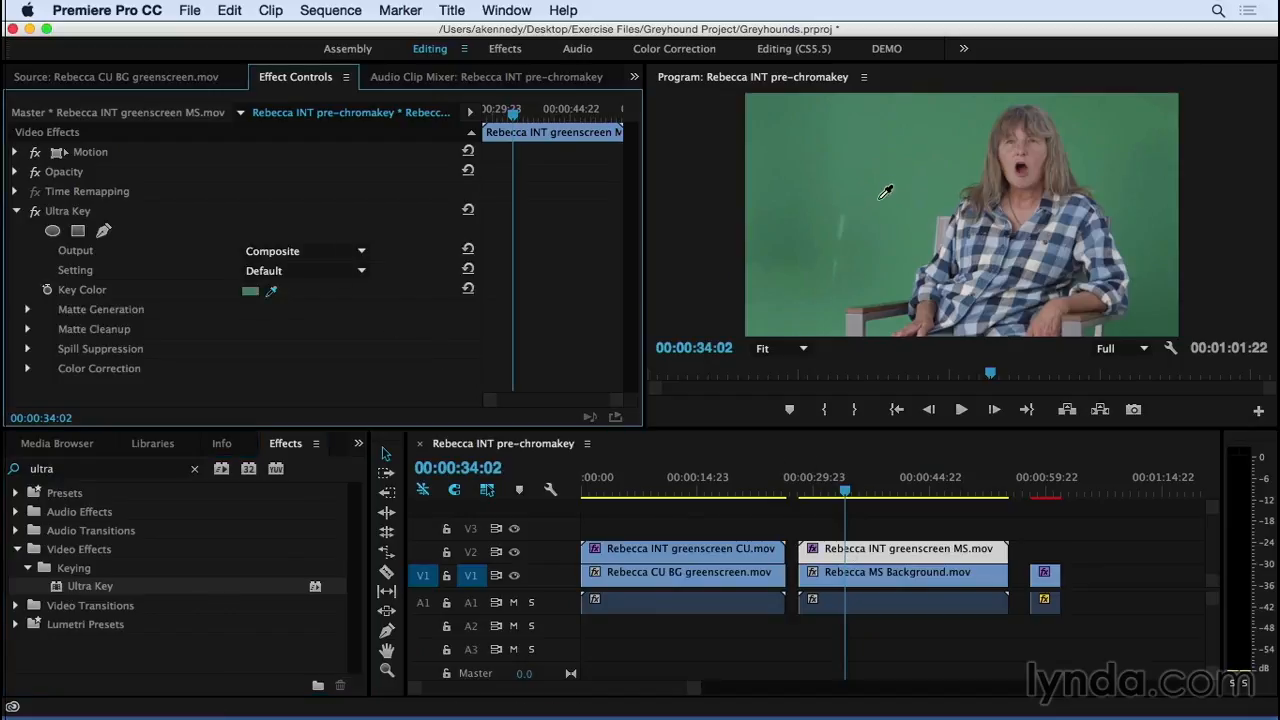
# - Set the medium shot's Ultra Key output to Alpha Channel and its setting to Aggressive
pyautogui.click(305, 251)
pyautogui.click(305, 284)
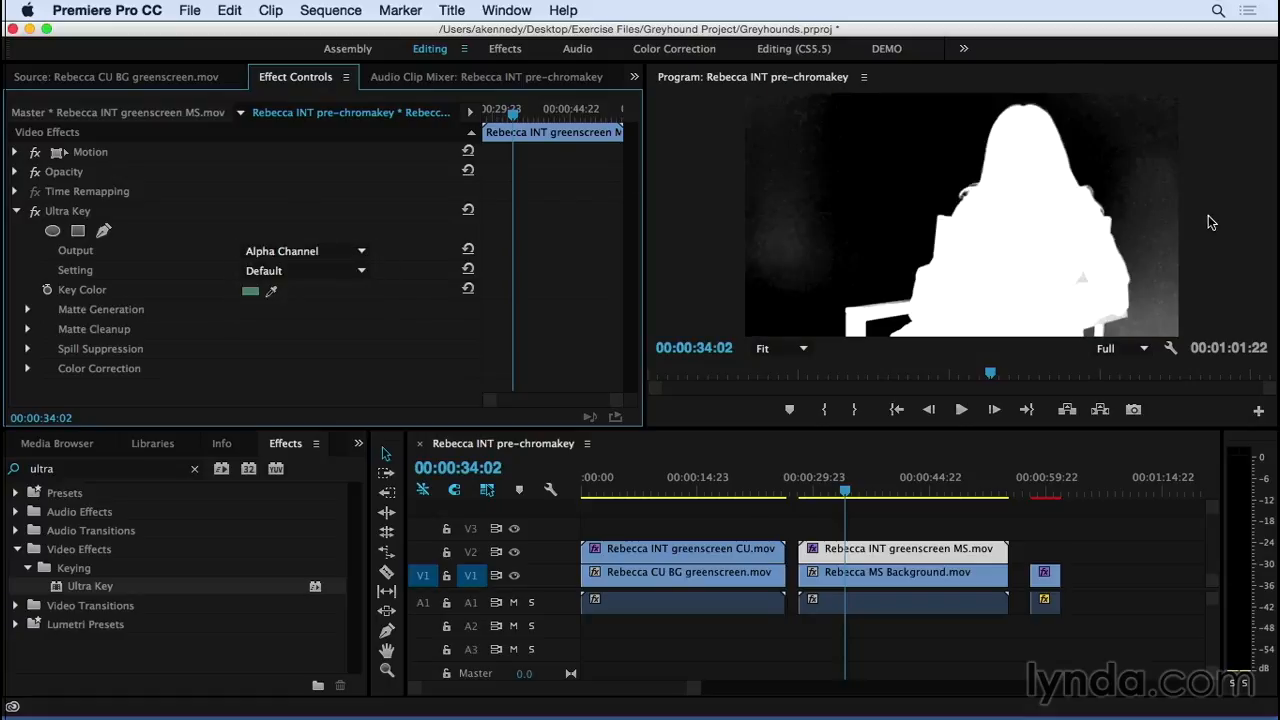
pyautogui.click(316, 272)
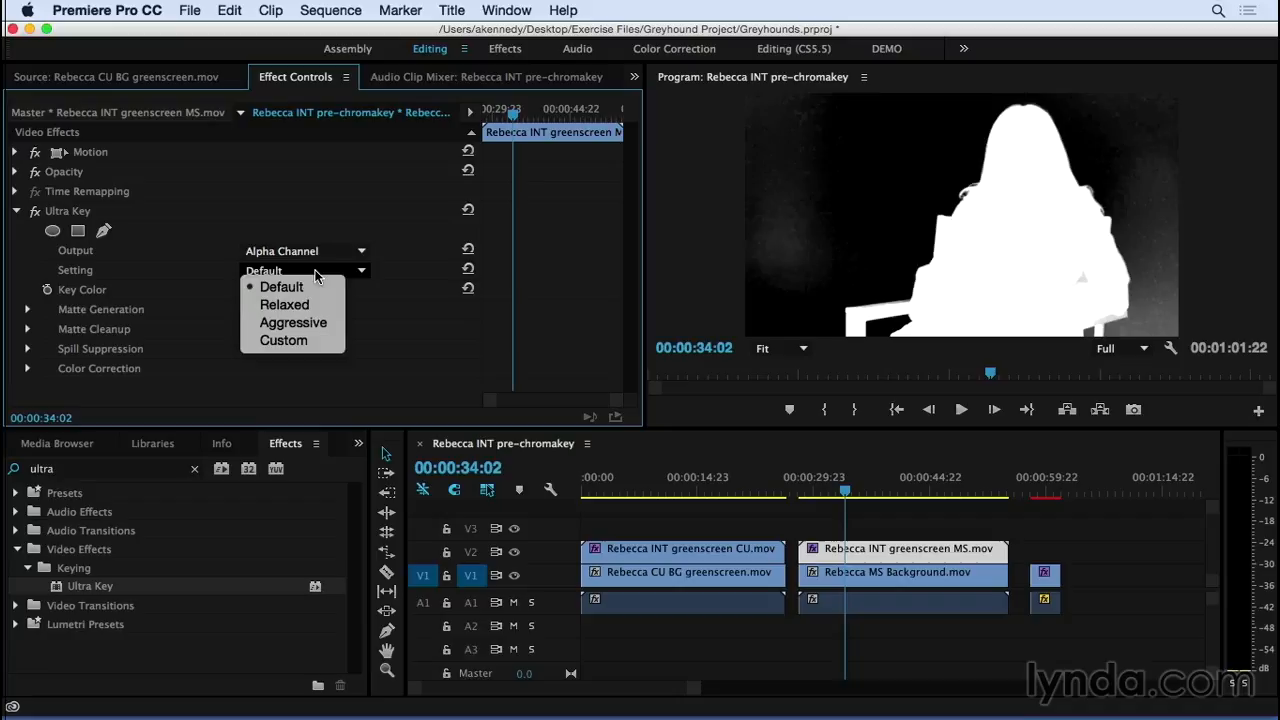
pyautogui.click(296, 322)
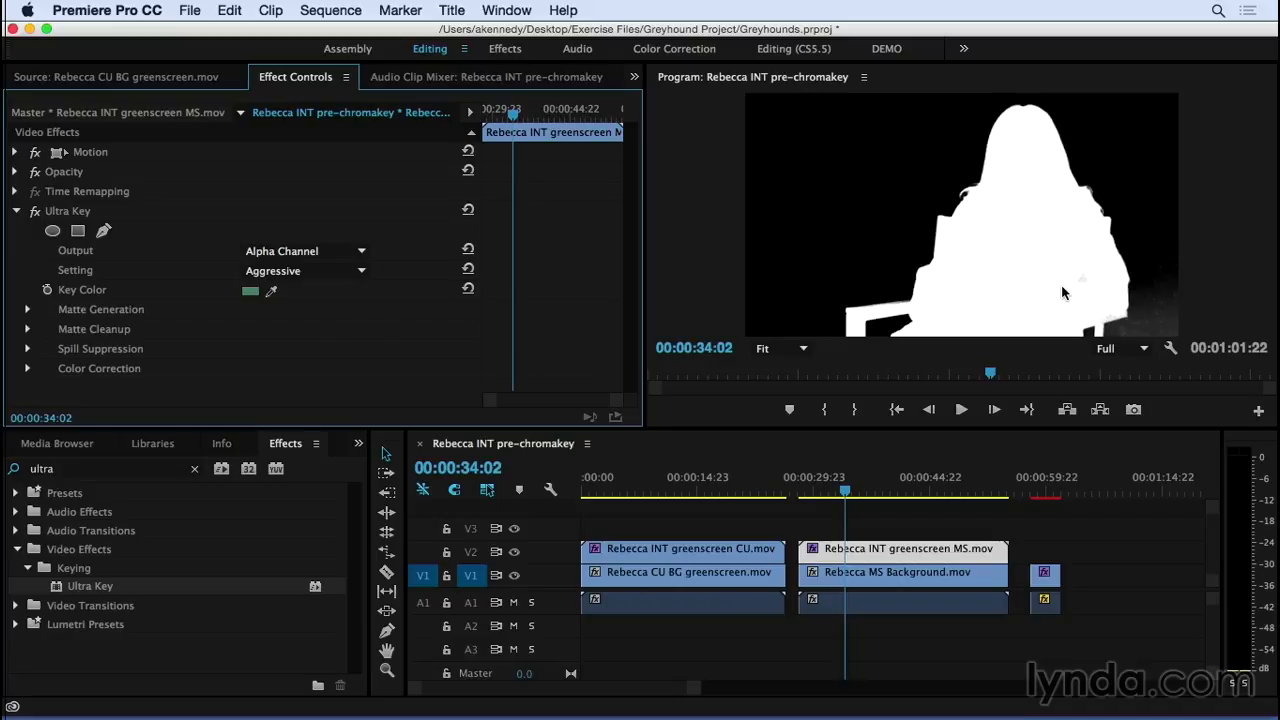
# - In the medium shot's Matte Generation parameters, set Pedestal to 91 and Transparency to 30
pyautogui.click(28, 309)
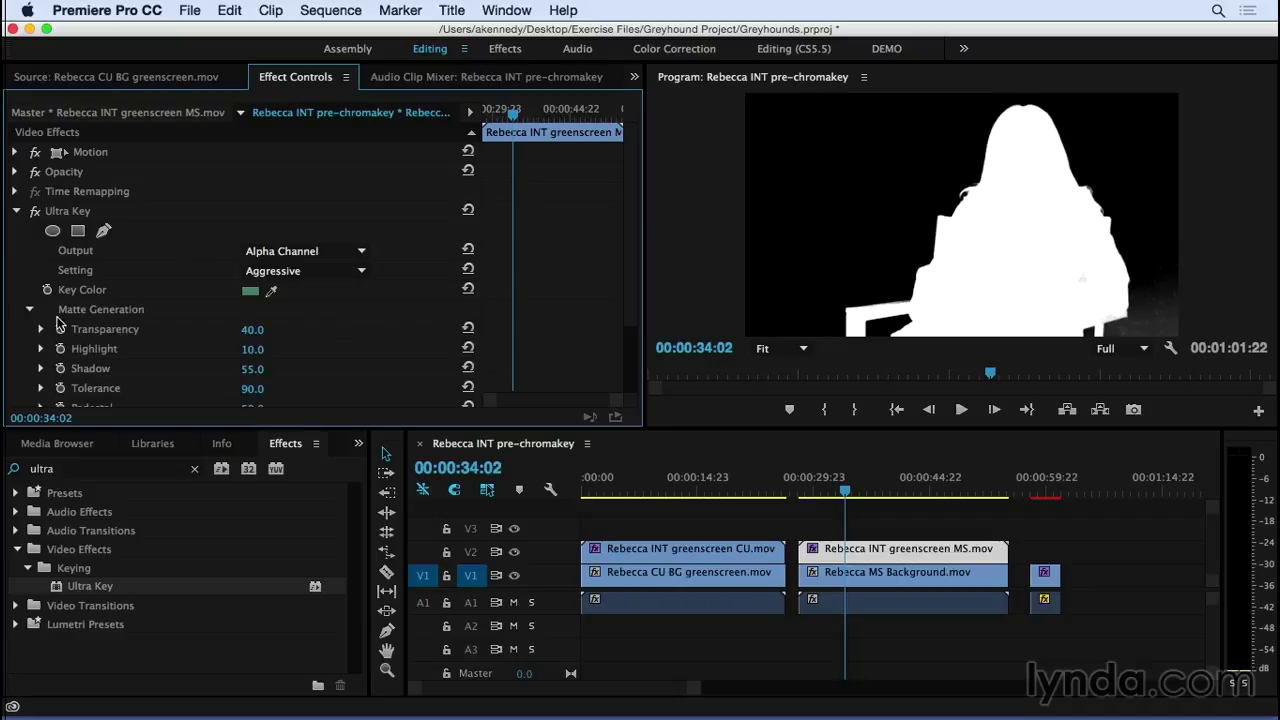
pyautogui.scroll(-3, 628, 294)
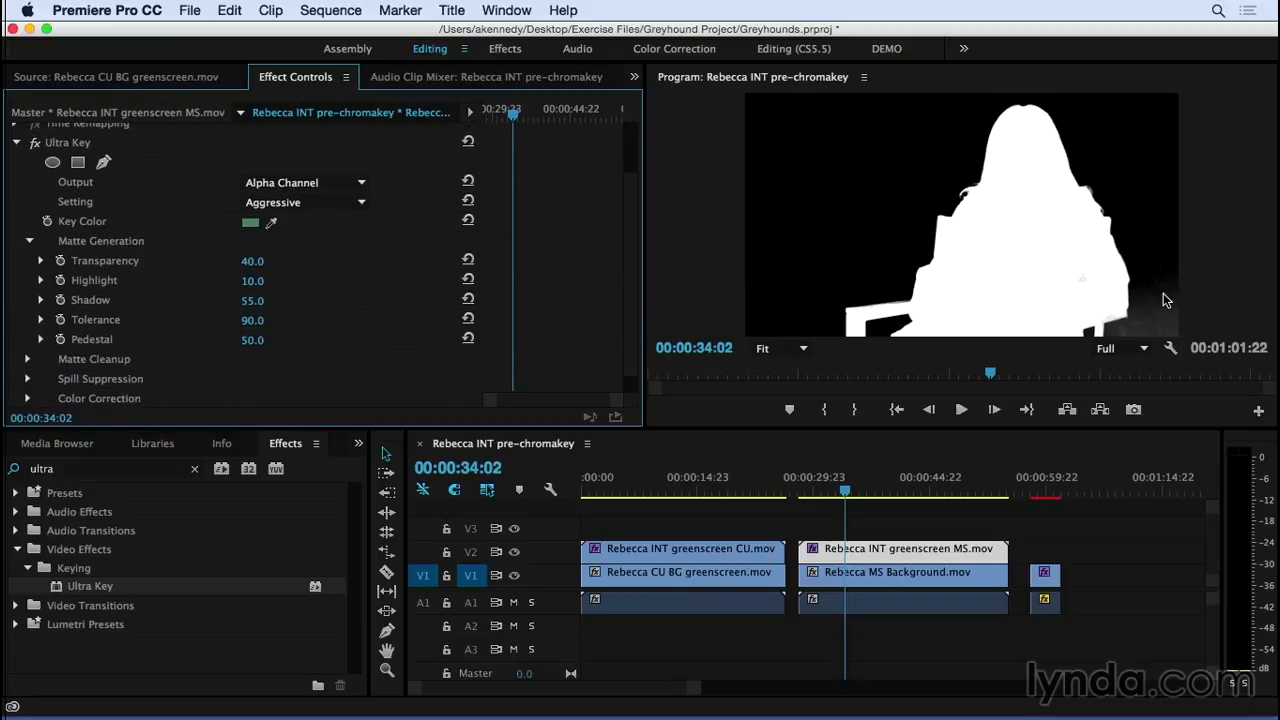
pyautogui.moveTo(246, 340); pyautogui.dragTo(290, 340)
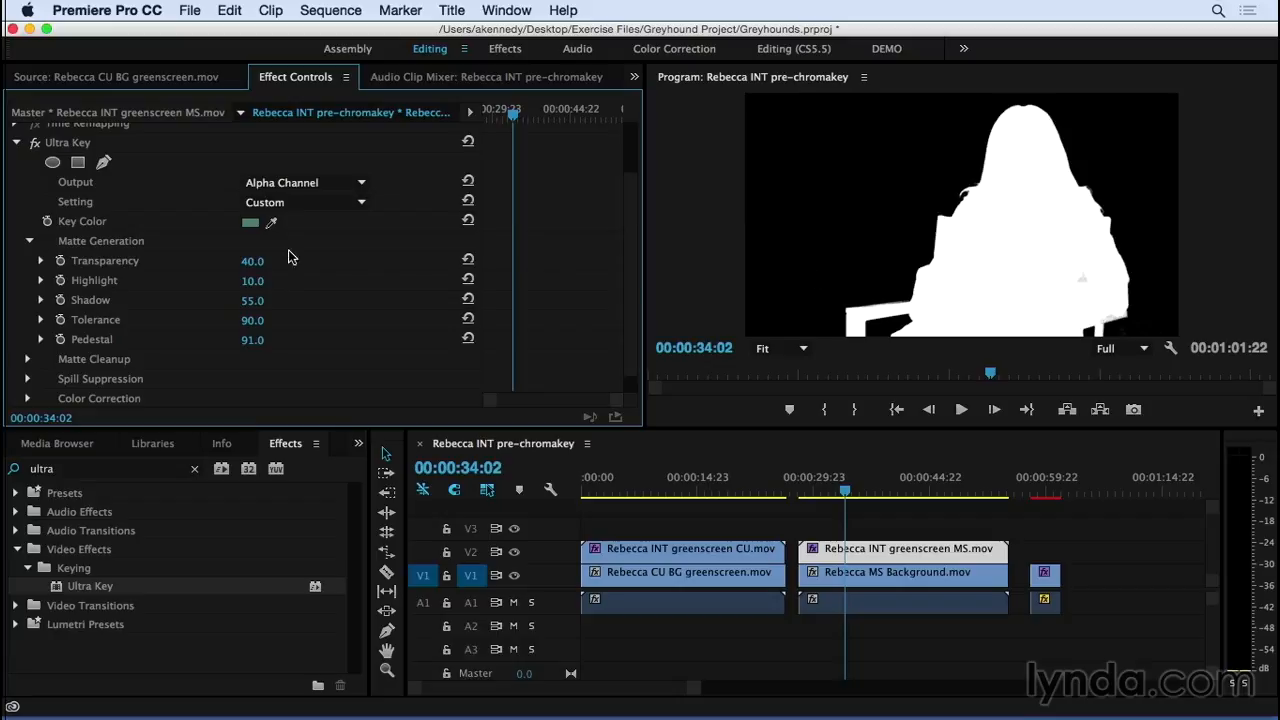
pyautogui.moveTo(250, 263)
pyautogui.mouseDown()
pyautogui.moveTo(275, 263)
pyautogui.moveTo(250, 263)
pyautogui.mouseUp()
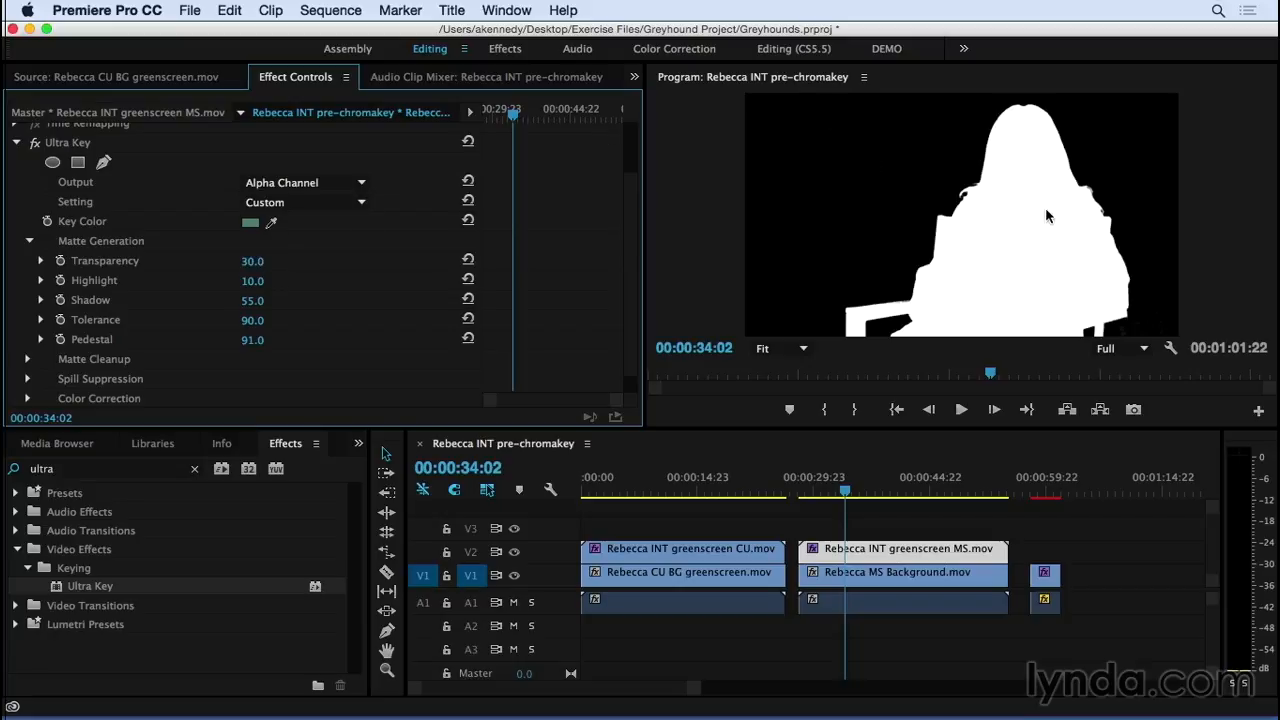
# - In the medium shot's Matte Cleanup parameters, set Choke to 24 and Soften to 21
pyautogui.click(29, 241)
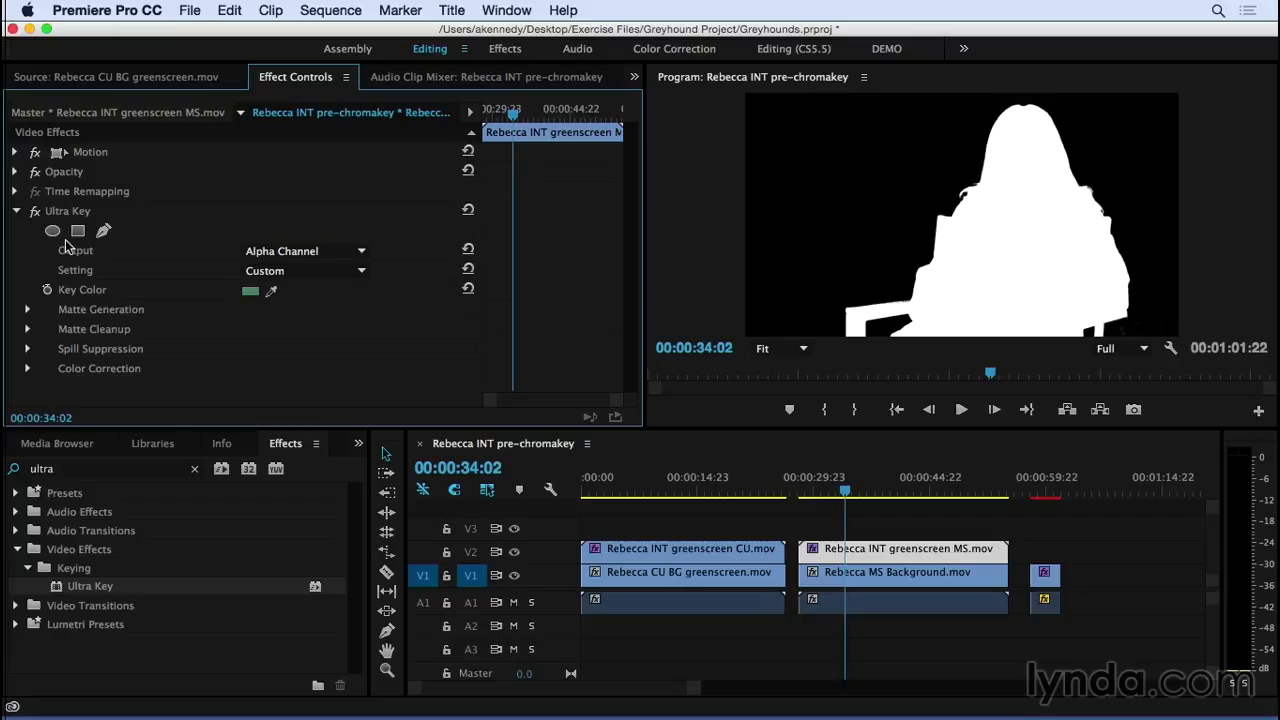
pyautogui.click(27, 330)
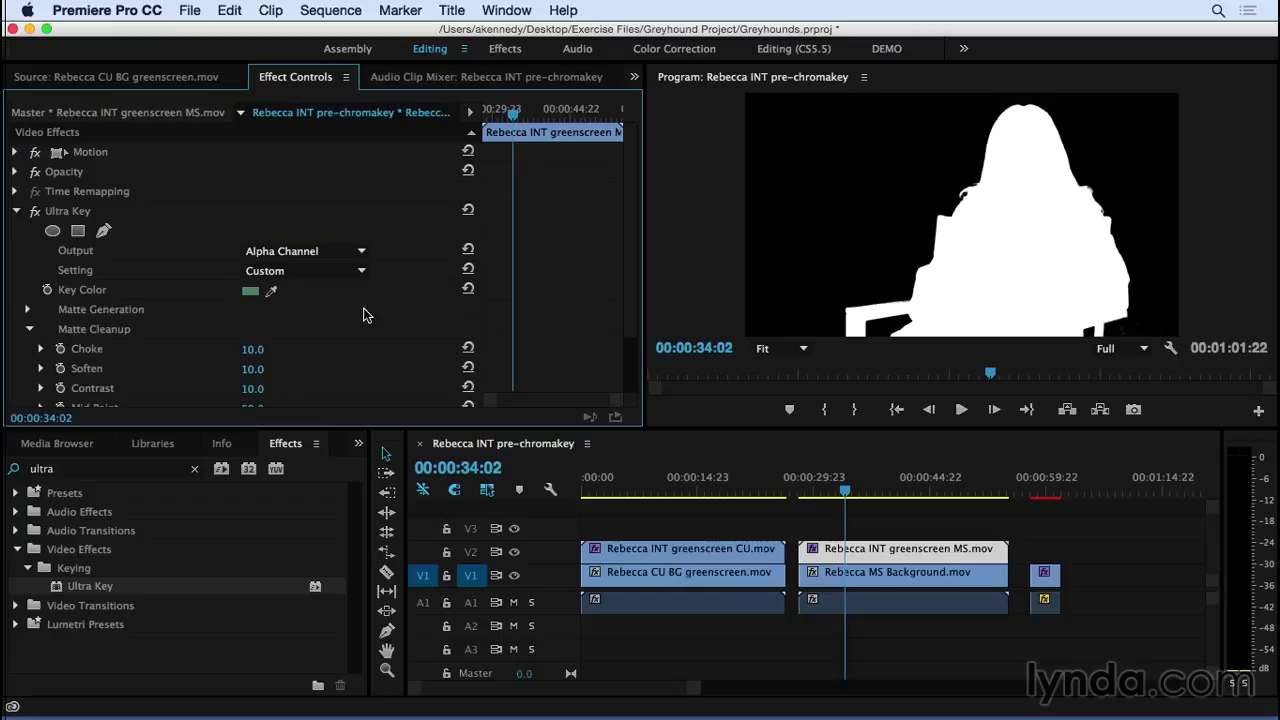
pyautogui.scroll(-3, 615, 246)
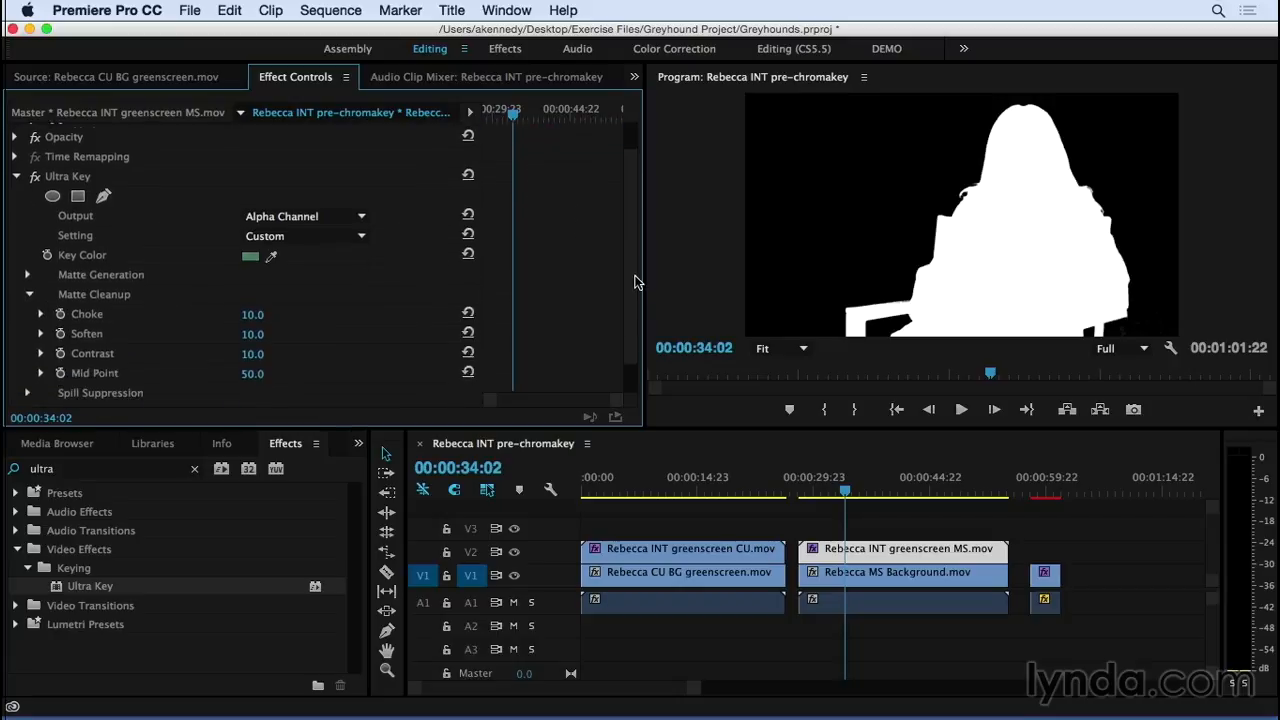
pyautogui.moveTo(253, 297); pyautogui.dragTo(266, 314)
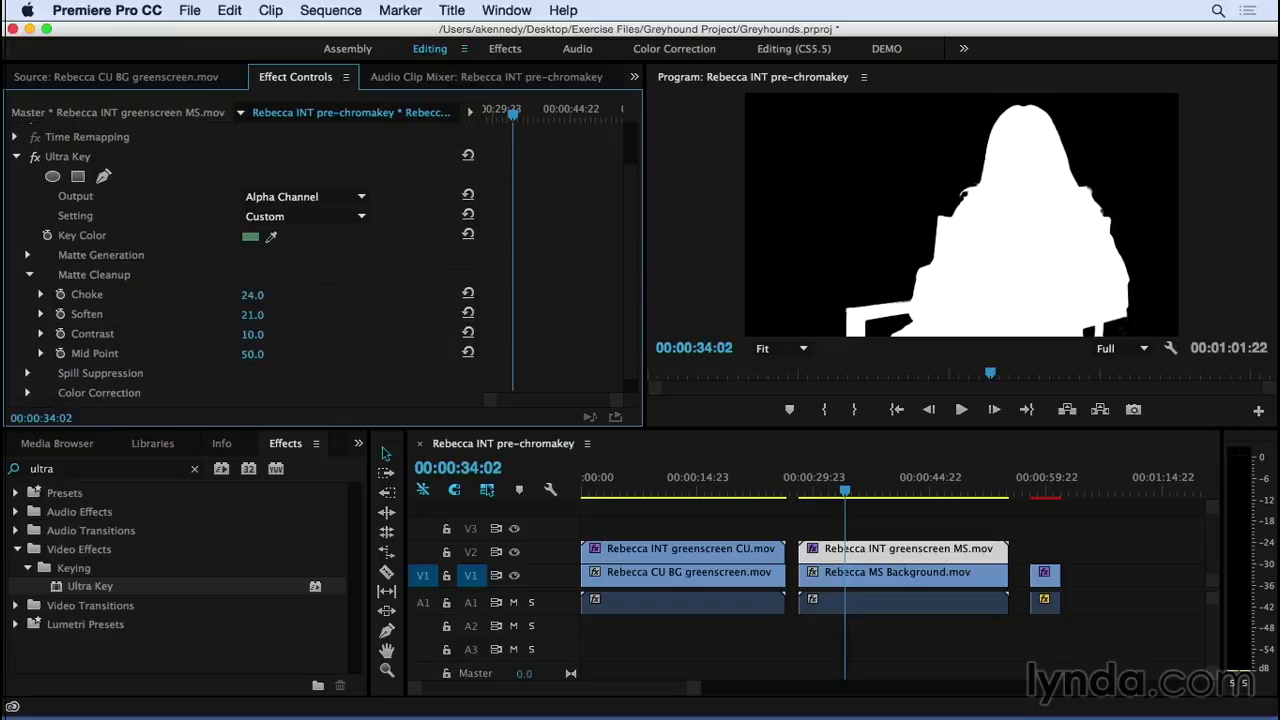
# - Set the medium shot's Ultra Key output to Composite and play back the composite, inspecting a paused frame in the maximized program view
pyautogui.click(322, 197)
pyautogui.click(318, 214)
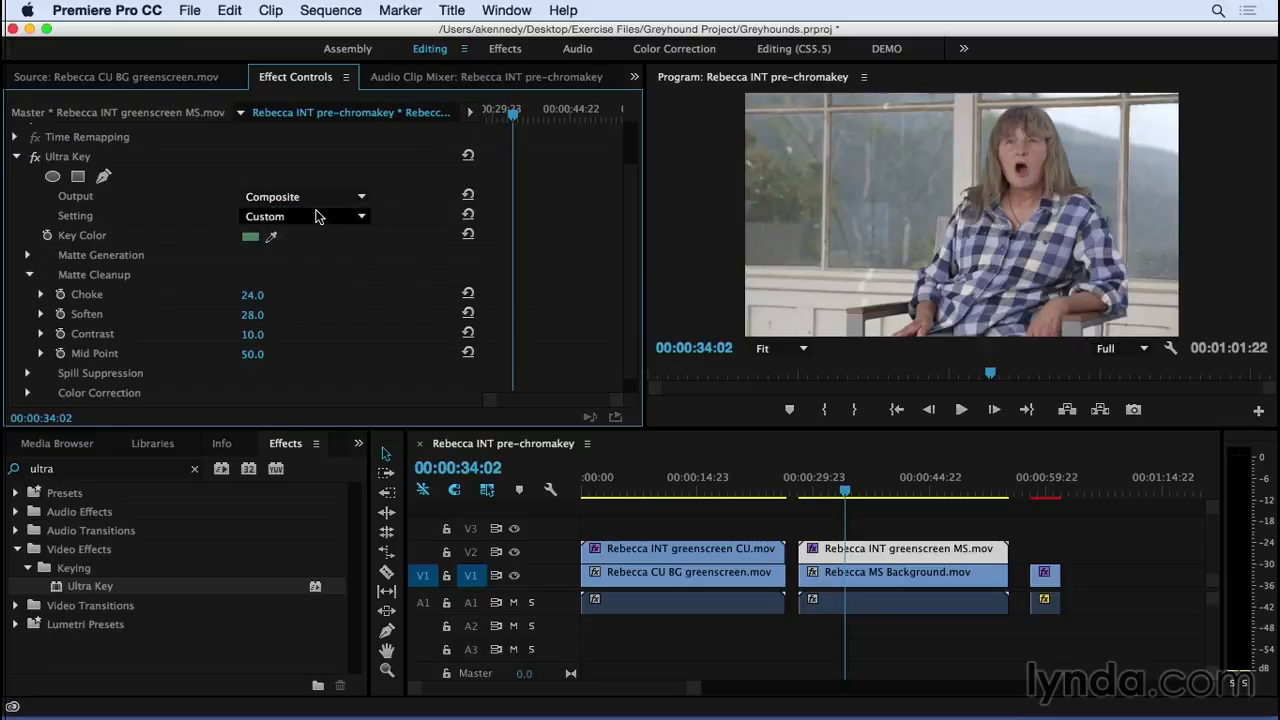
pyautogui.click(661, 183)
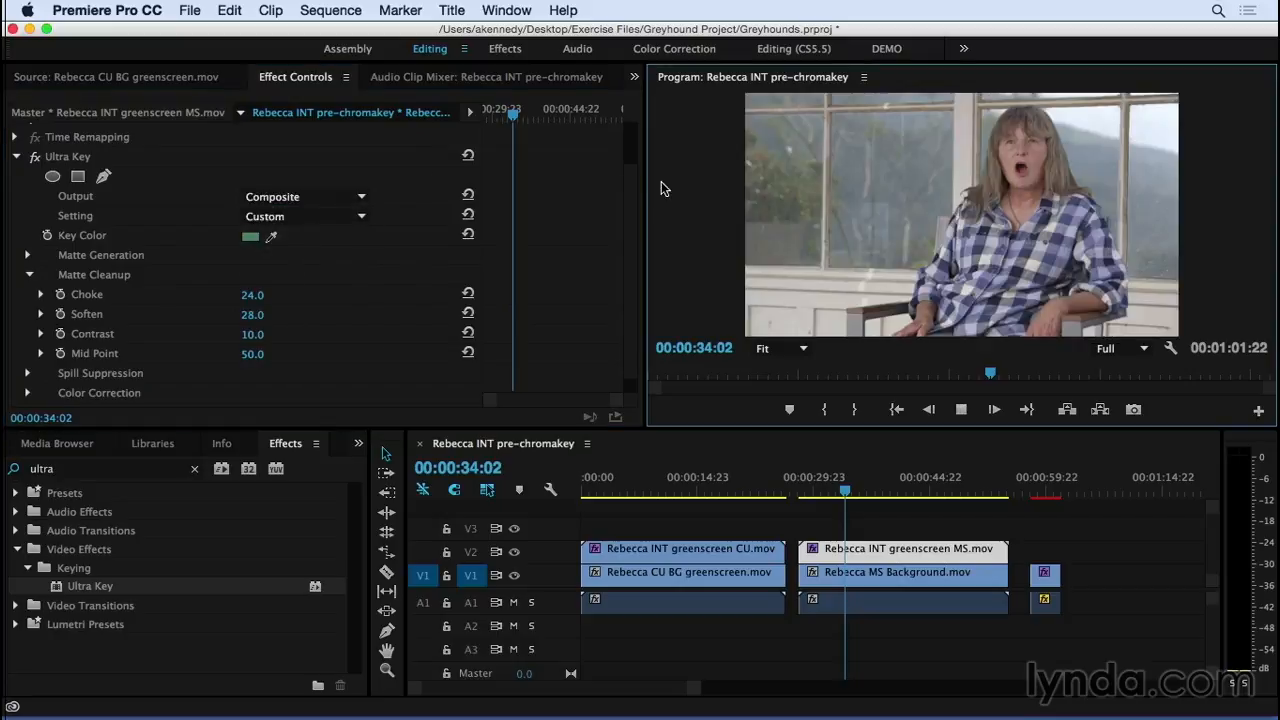
pyautogui.press('space')
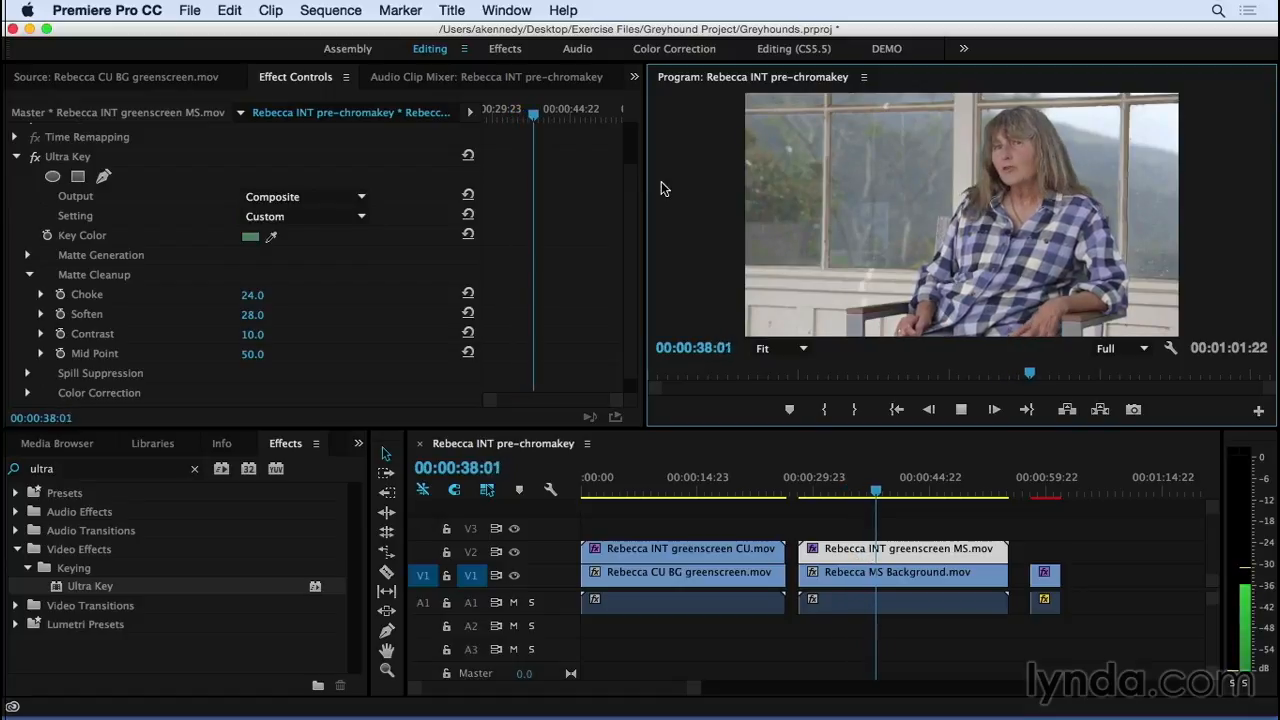
pyautogui.press('space')
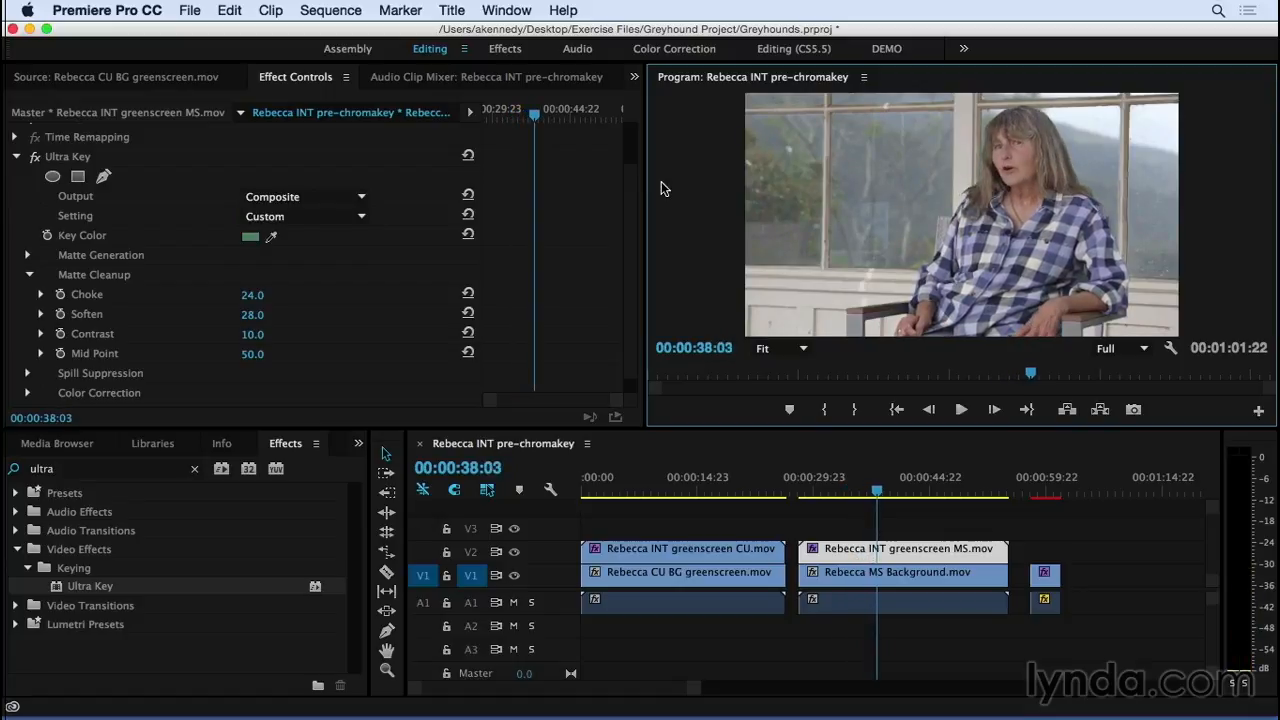
pyautogui.press('`')
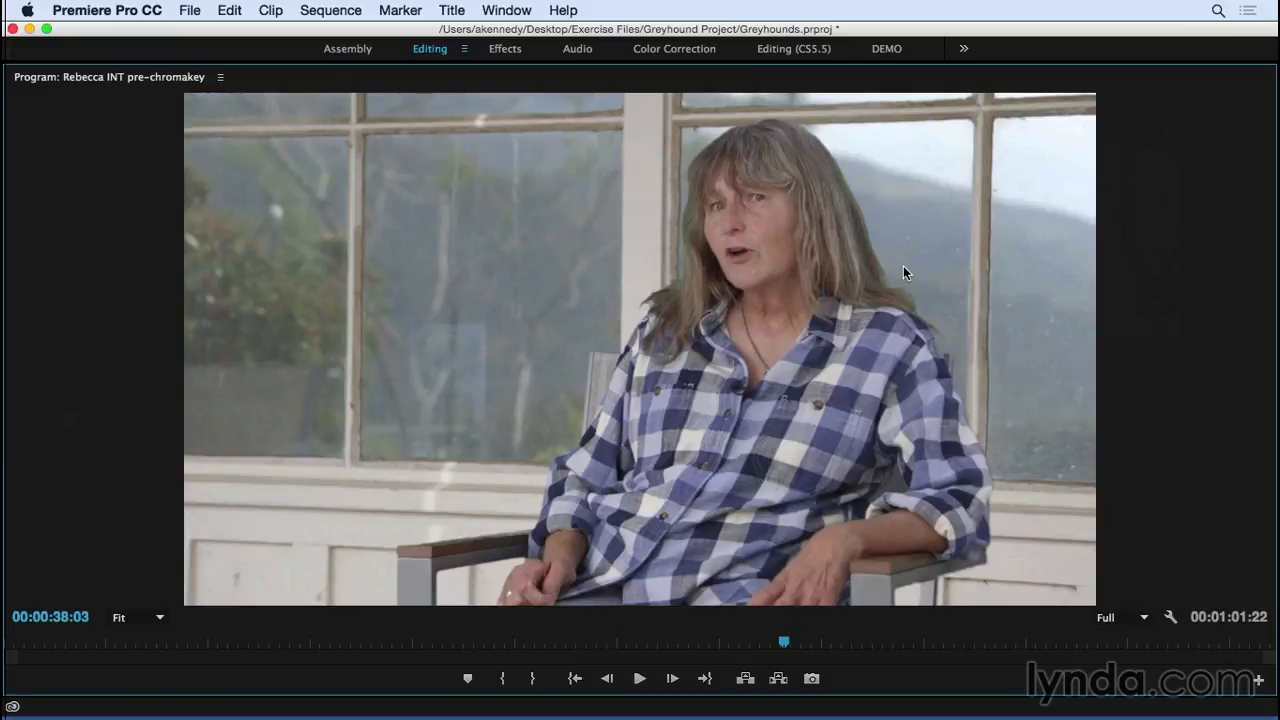
pyautogui.press('`')
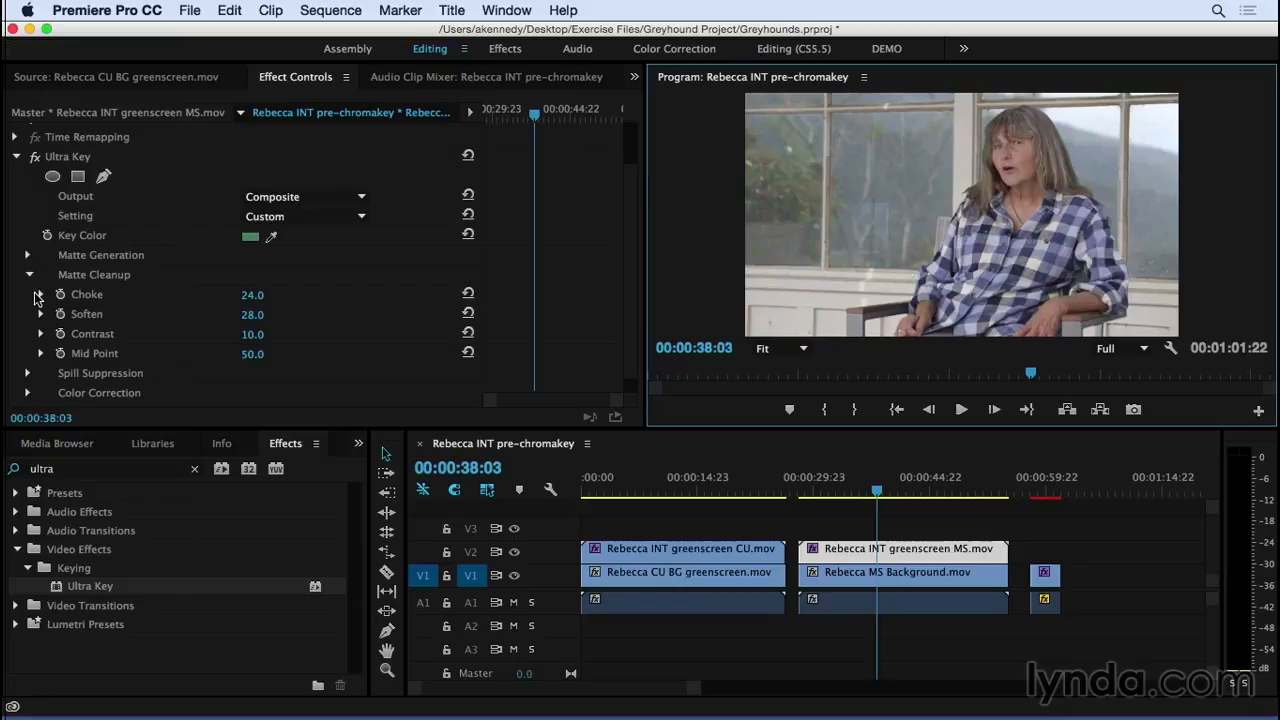
# - In the medium shot's Spill Suppression parameters, set Spill to 82
pyautogui.click(587, 307)
pyautogui.scroll(-3, 610, 298)
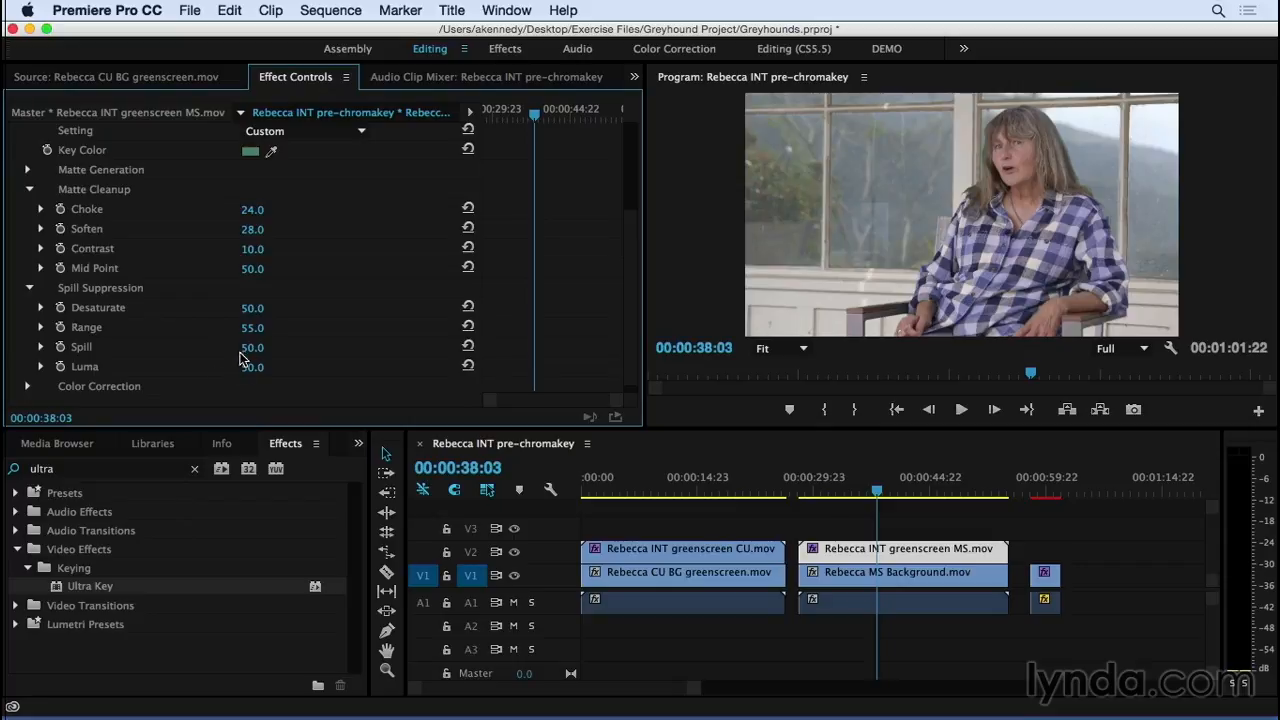
pyautogui.moveTo(252, 347); pyautogui.dragTo(271, 347)
# - Play back the medium shot in the maximized program view, restore the layout, and move the playhead to the close-up at 00:00:15:03
pyautogui.click(697, 290)
pyautogui.press('`')
pyautogui.press('space')
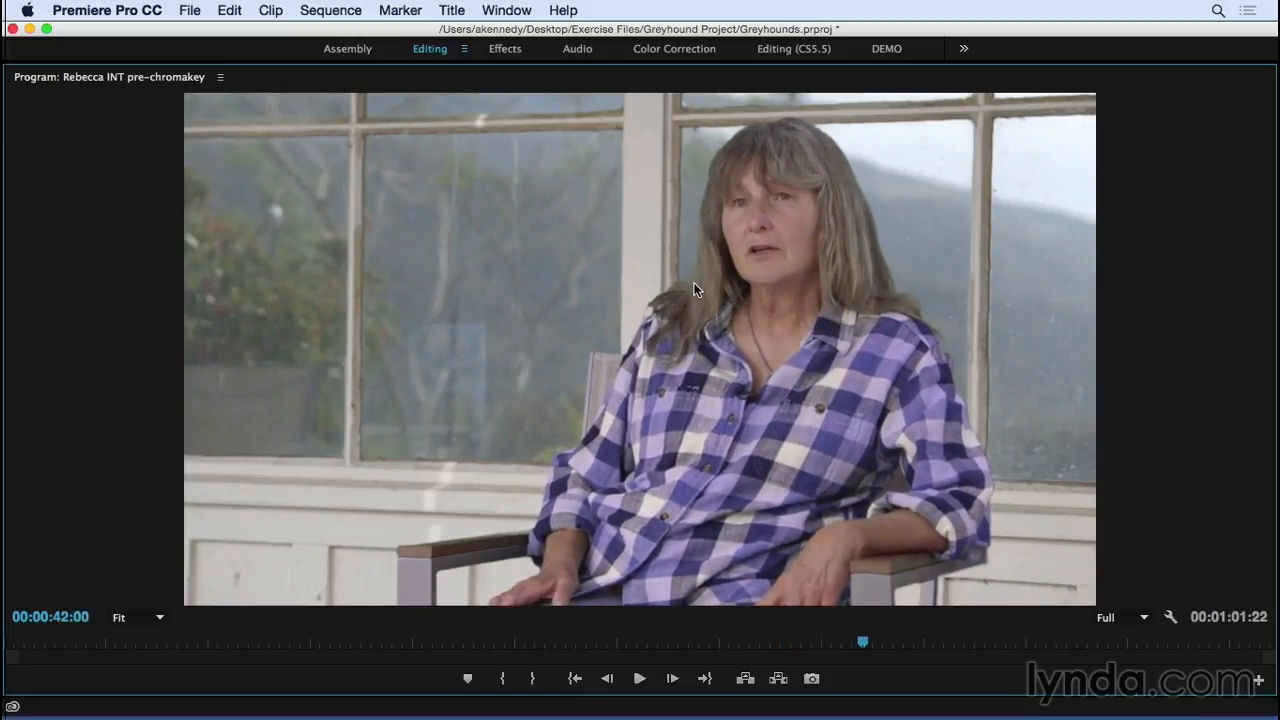
pyautogui.press('space')
pyautogui.press('`')
pyautogui.click(699, 488)
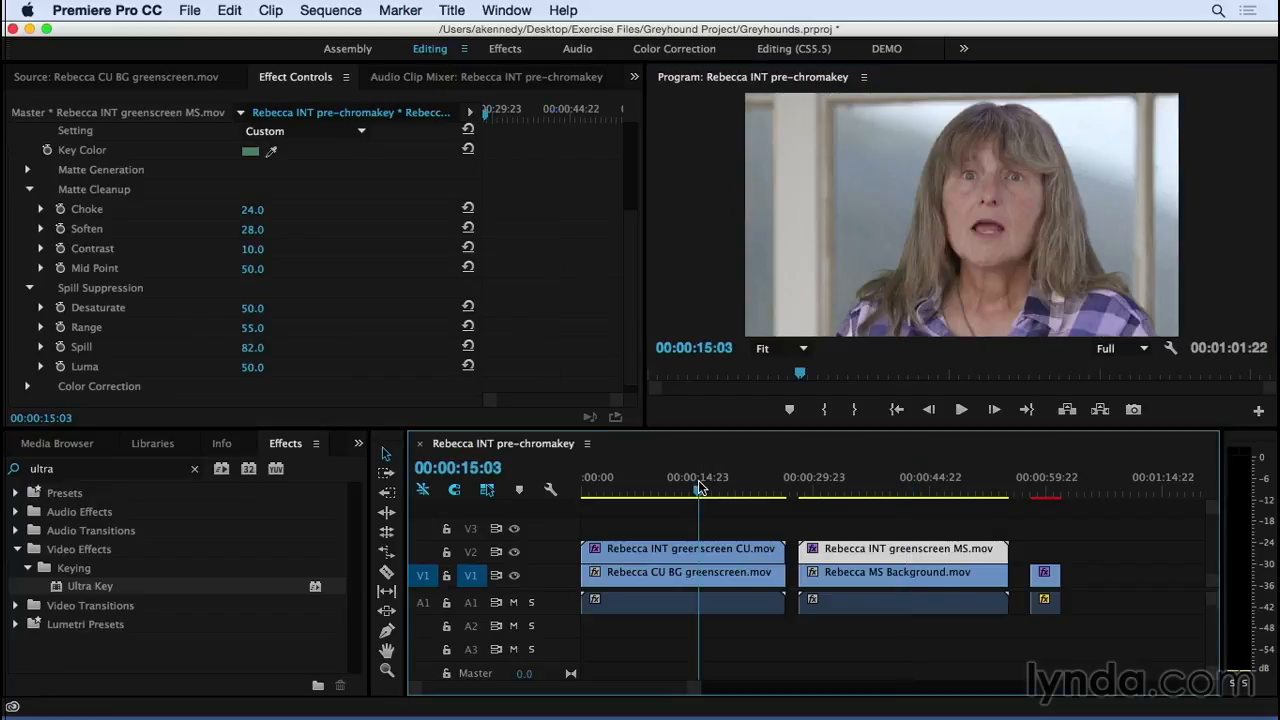